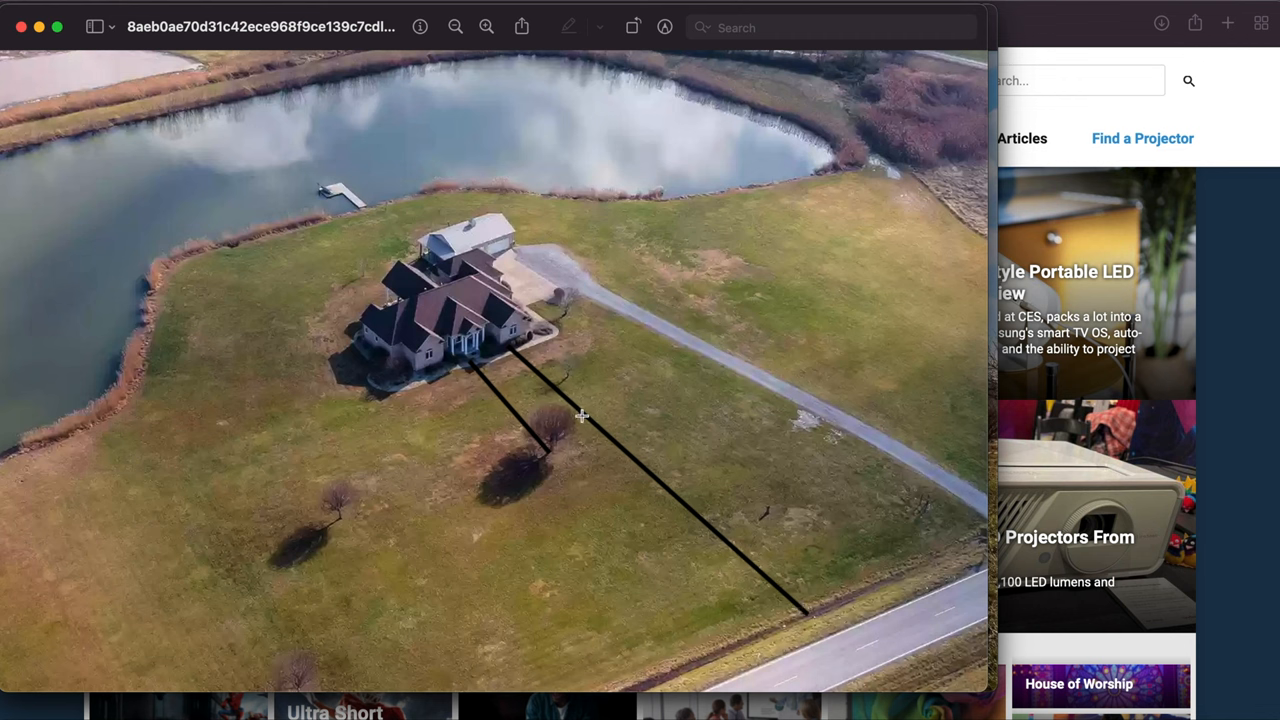
Step: Bring Projector Central forward and reach the Throw Distance Calculator's projector search box
{"action": "left_click_drag", "start_coordinate": [801, 607], "coordinate": [815, 621]}
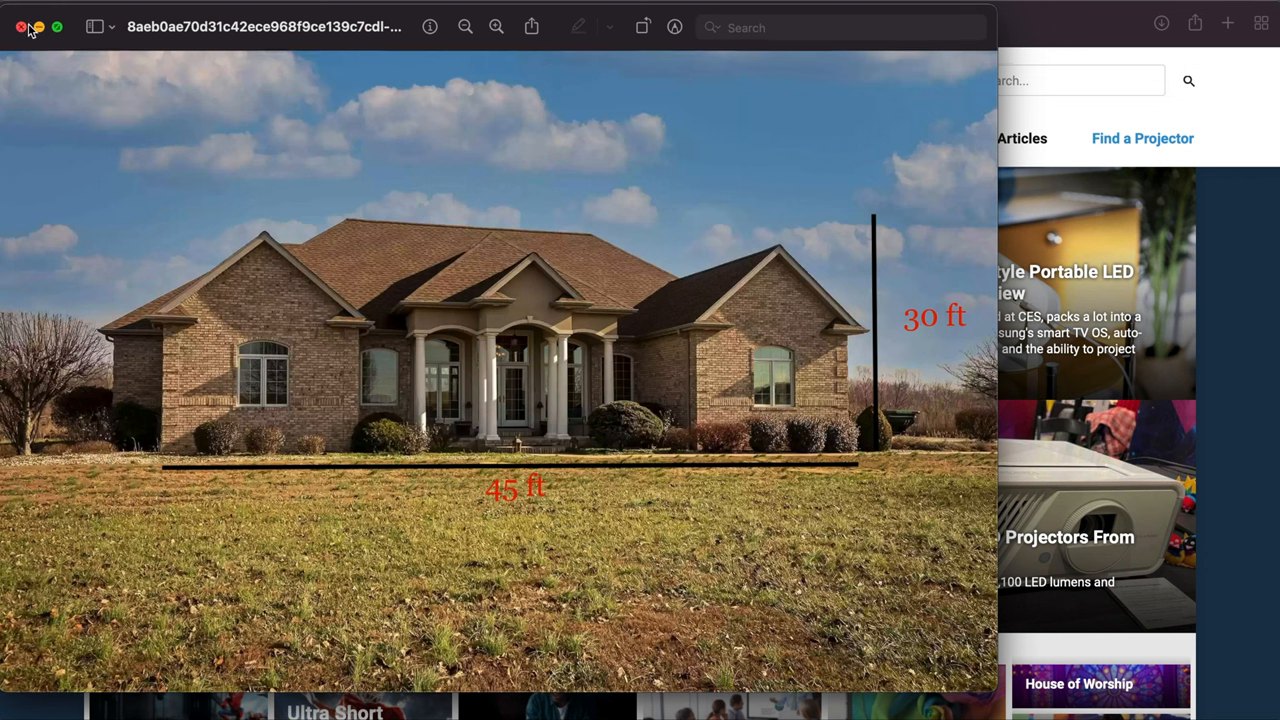
{"action": "left_click", "coordinate": [1220, 302]}
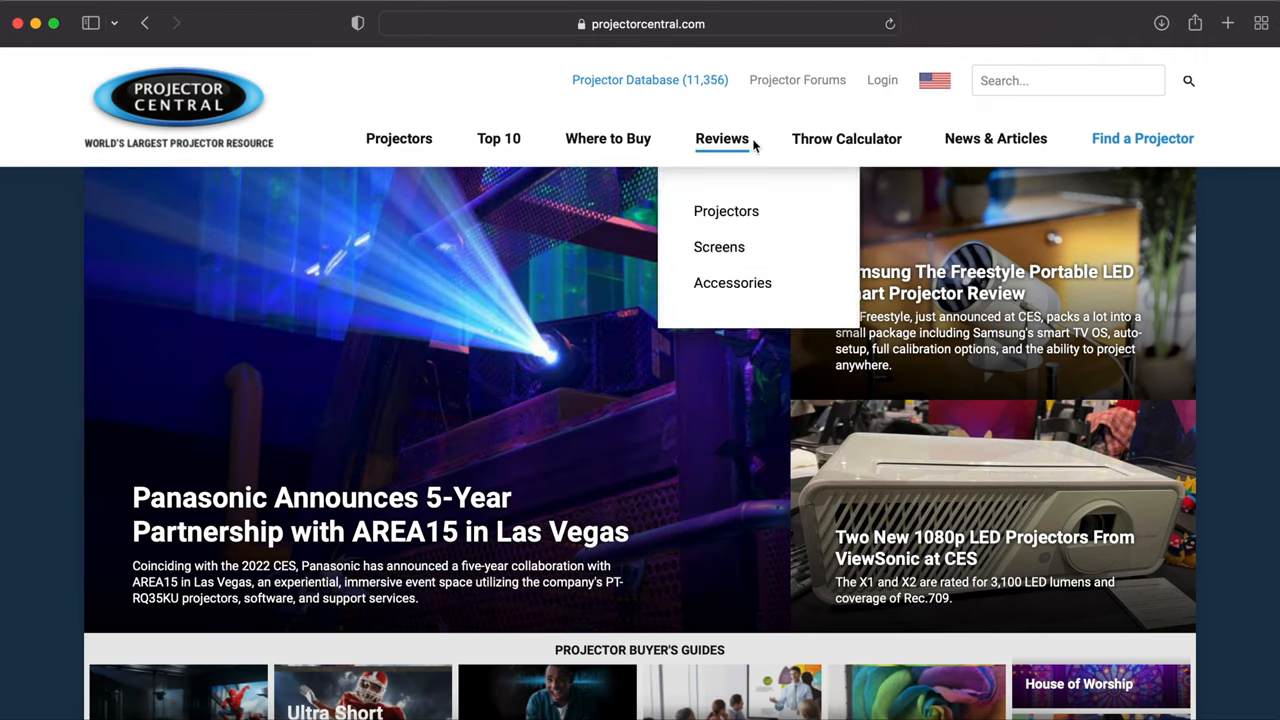
{"action": "left_click", "coordinate": [847, 146]}
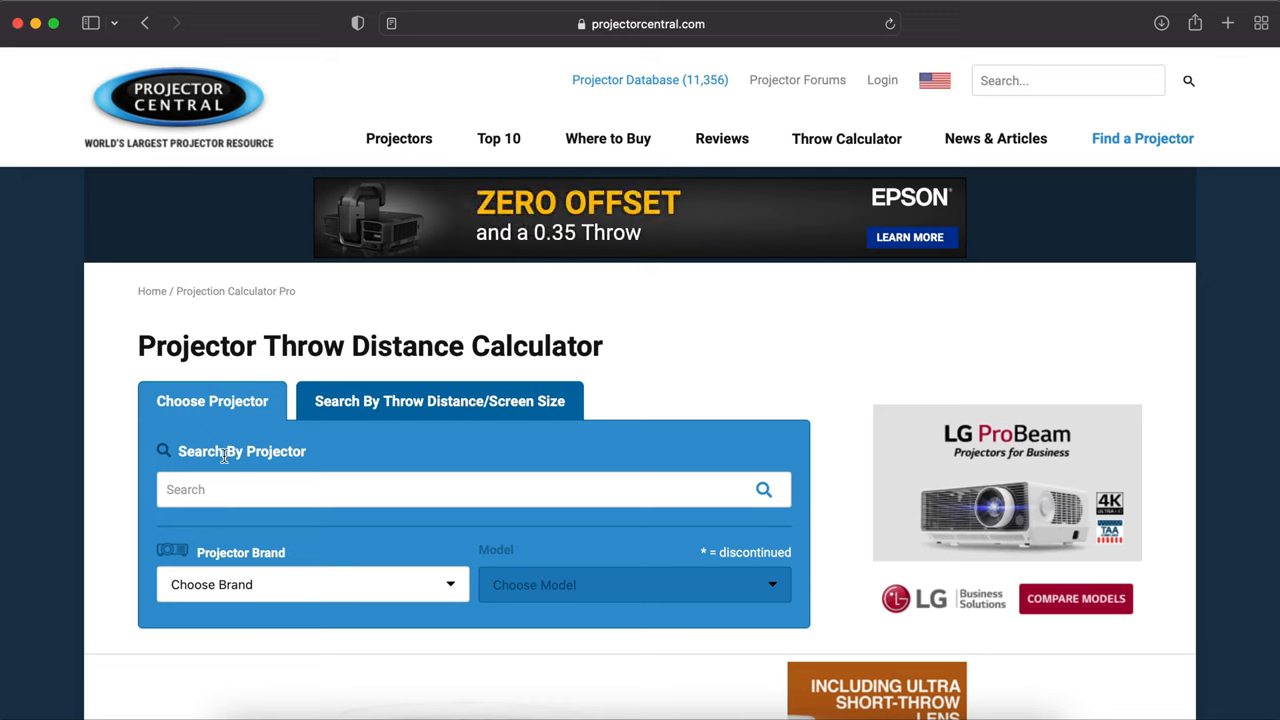
{"action": "left_click", "coordinate": [239, 490]}
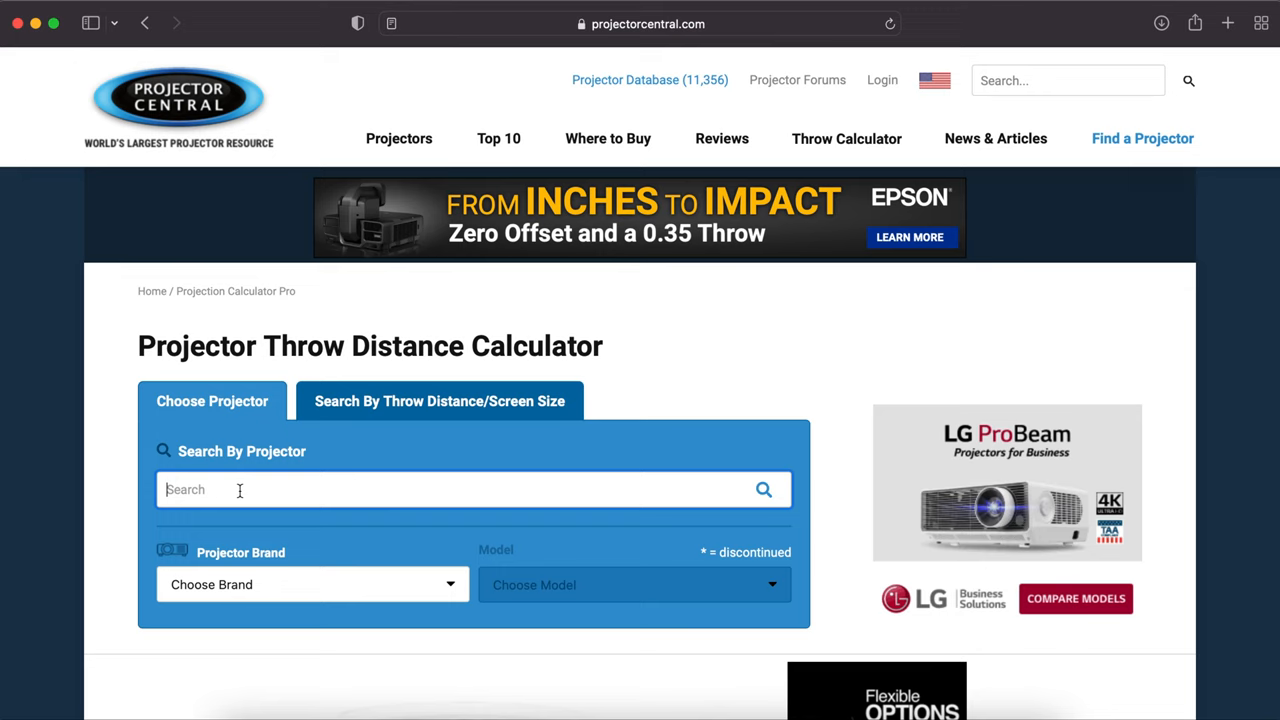
{"action": "type", "text": "op"}
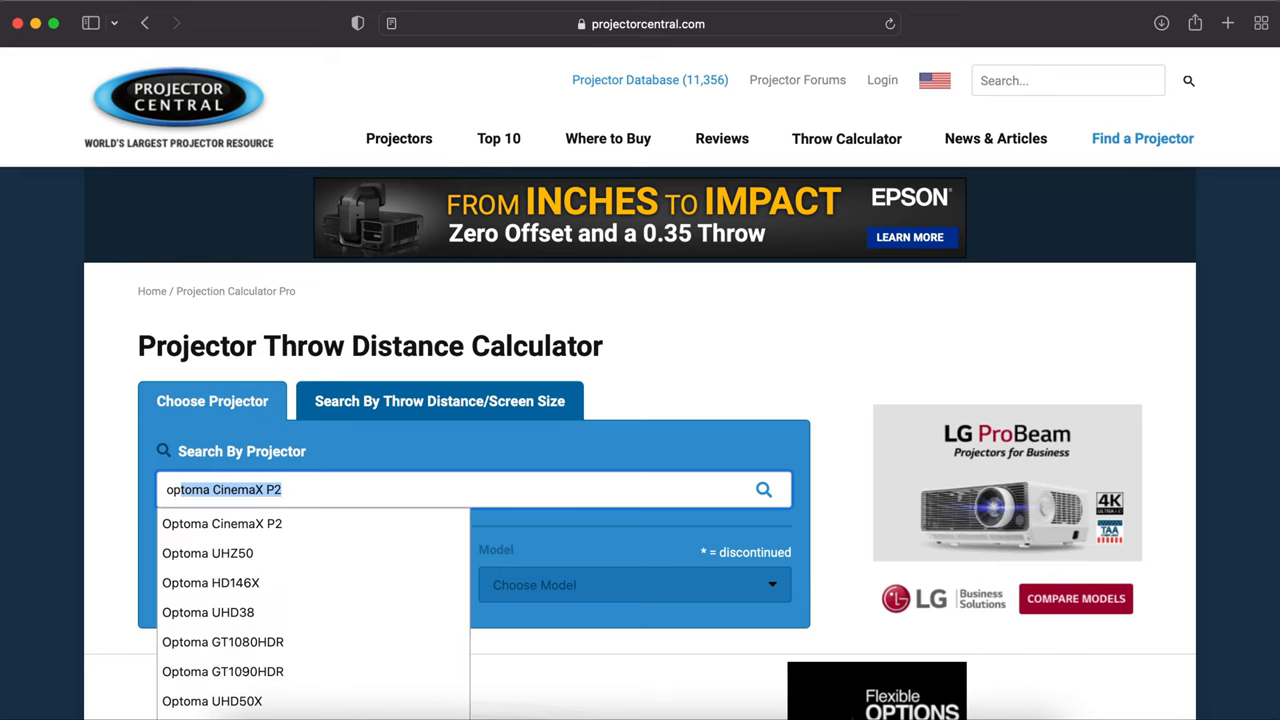
{"action": "type", "text": "t"}
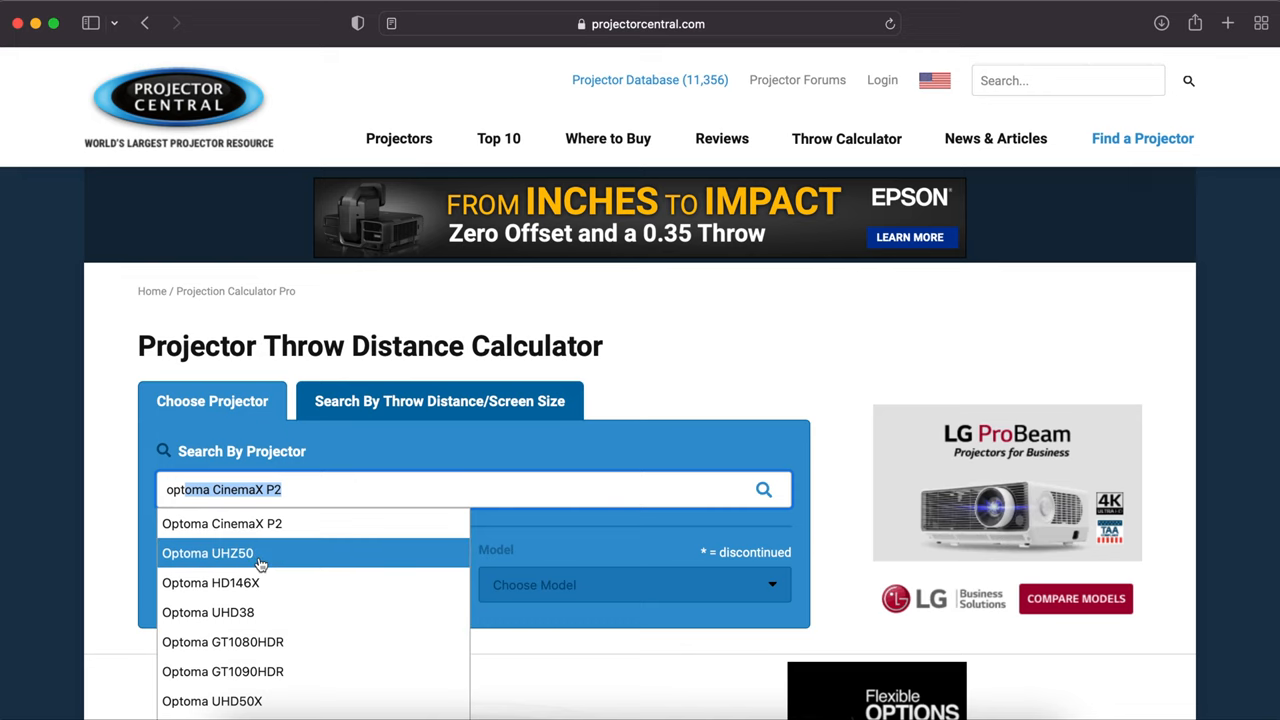
{"action": "scroll", "coordinate": [271, 561], "scroll_direction": "down", "scroll_amount": 2}
{"action": "scroll", "coordinate": [271, 561], "scroll_direction": "down", "scroll_amount": 3}
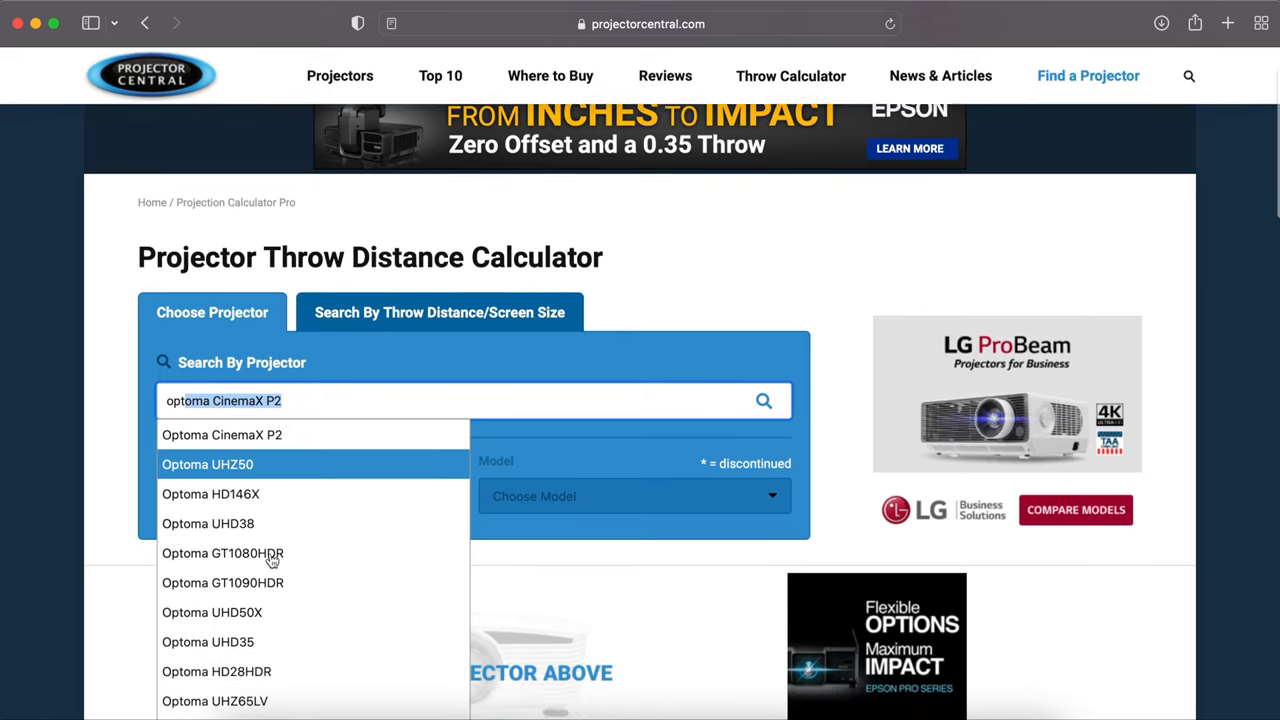
{"action": "scroll", "coordinate": [271, 561], "scroll_direction": "up", "scroll_amount": 2}
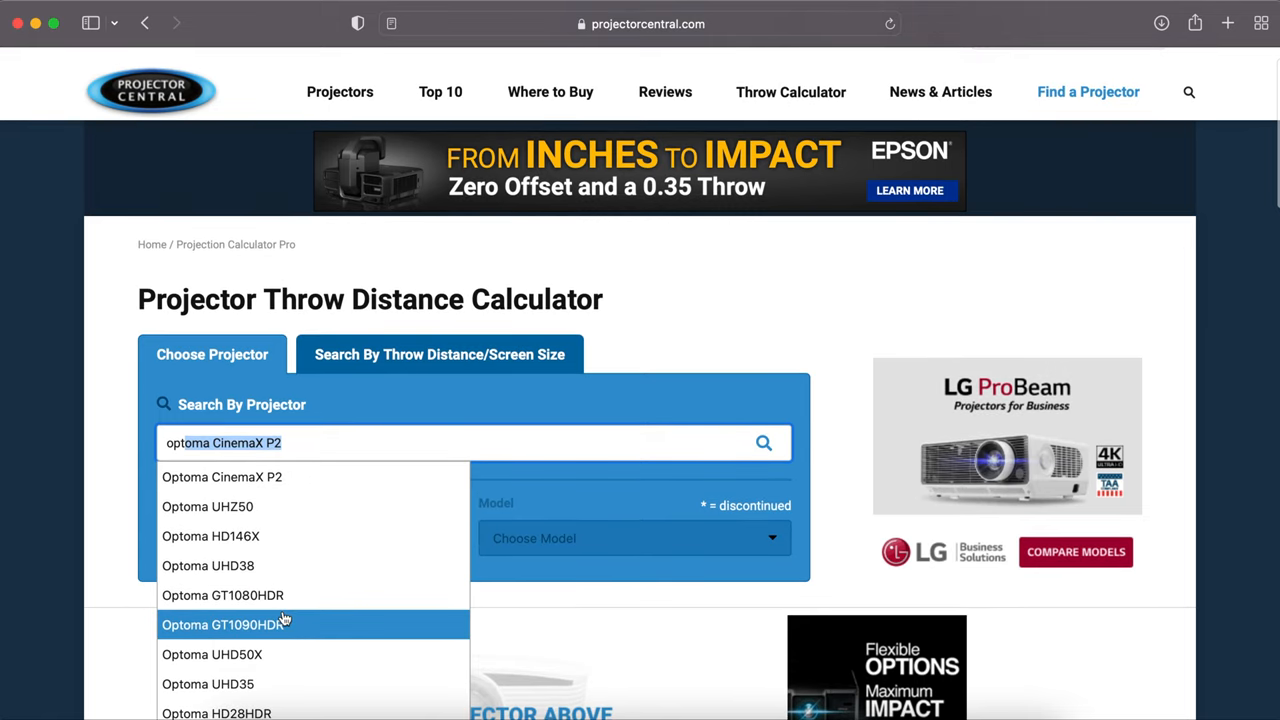
Step: Choose the Optoma GT1090HDR, loading its 8'-0" throw for a 192"-wide 16:9 image
{"action": "left_click", "coordinate": [259, 627]}
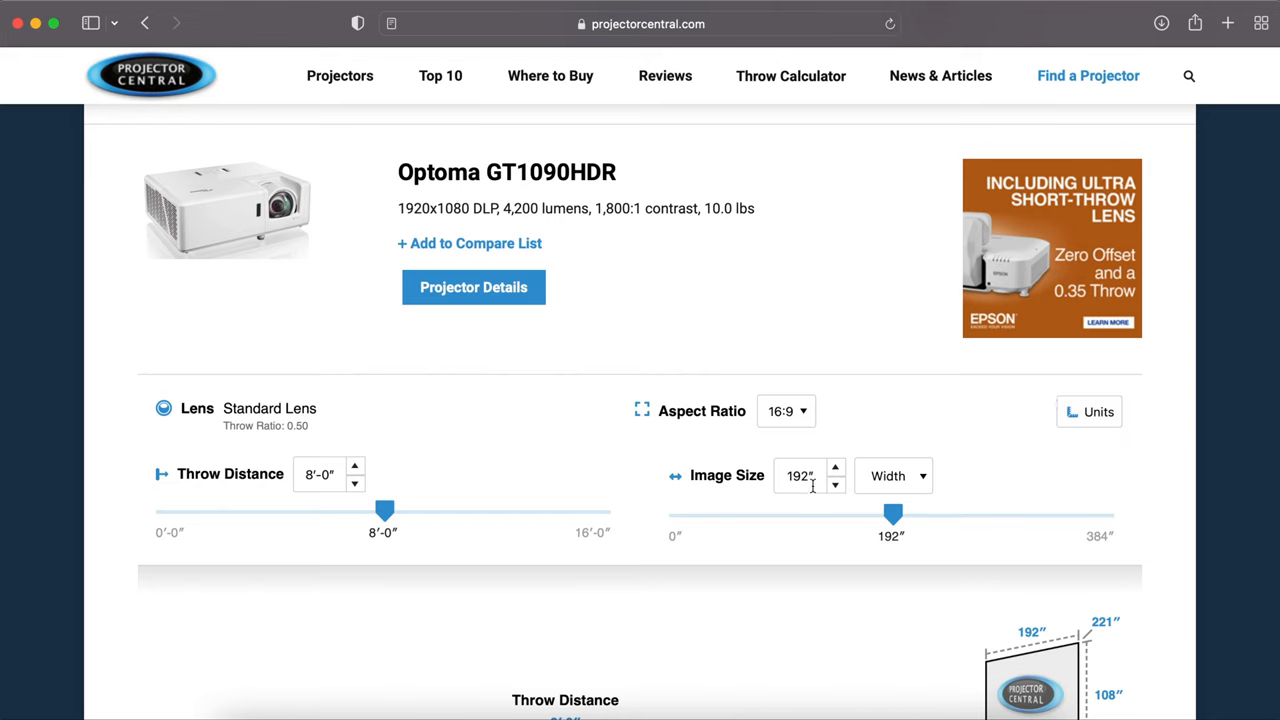
Step: Change the image-size units to feet, giving a 16'-0" wide, 9'-0" tall image
{"action": "left_click", "coordinate": [1087, 413]}
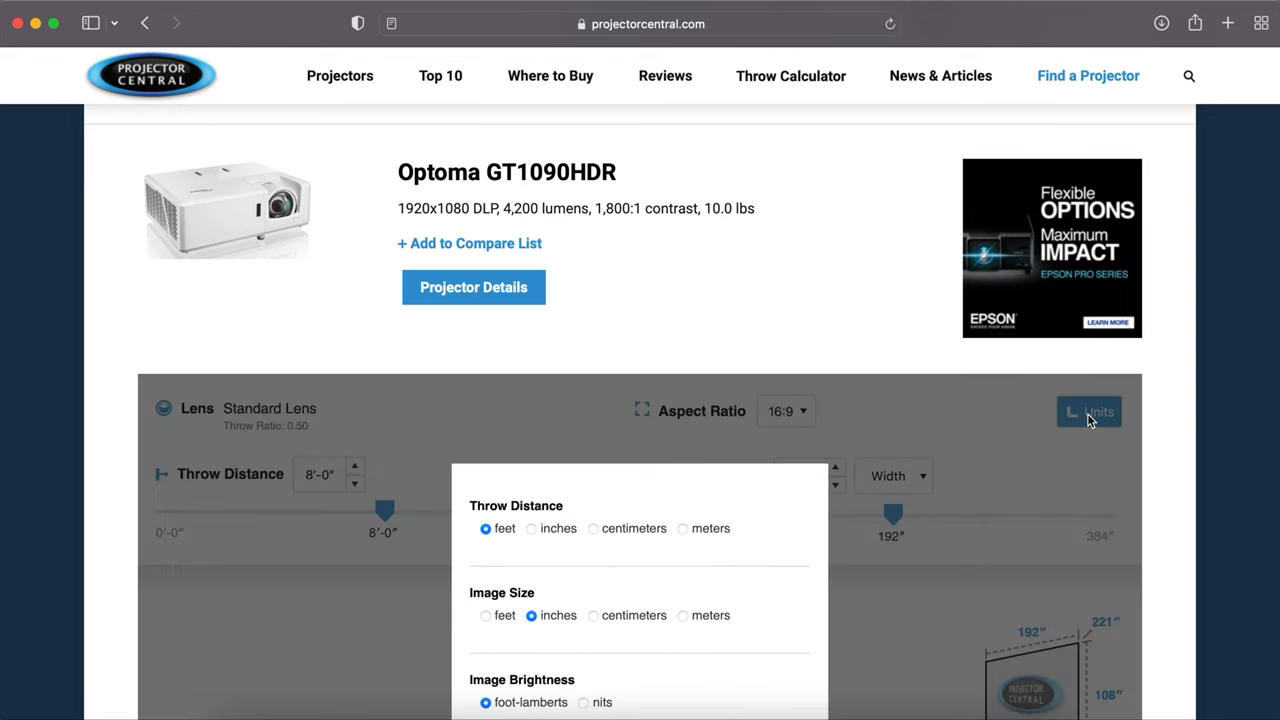
{"action": "scroll", "coordinate": [844, 477], "scroll_direction": "down", "scroll_amount": 1}
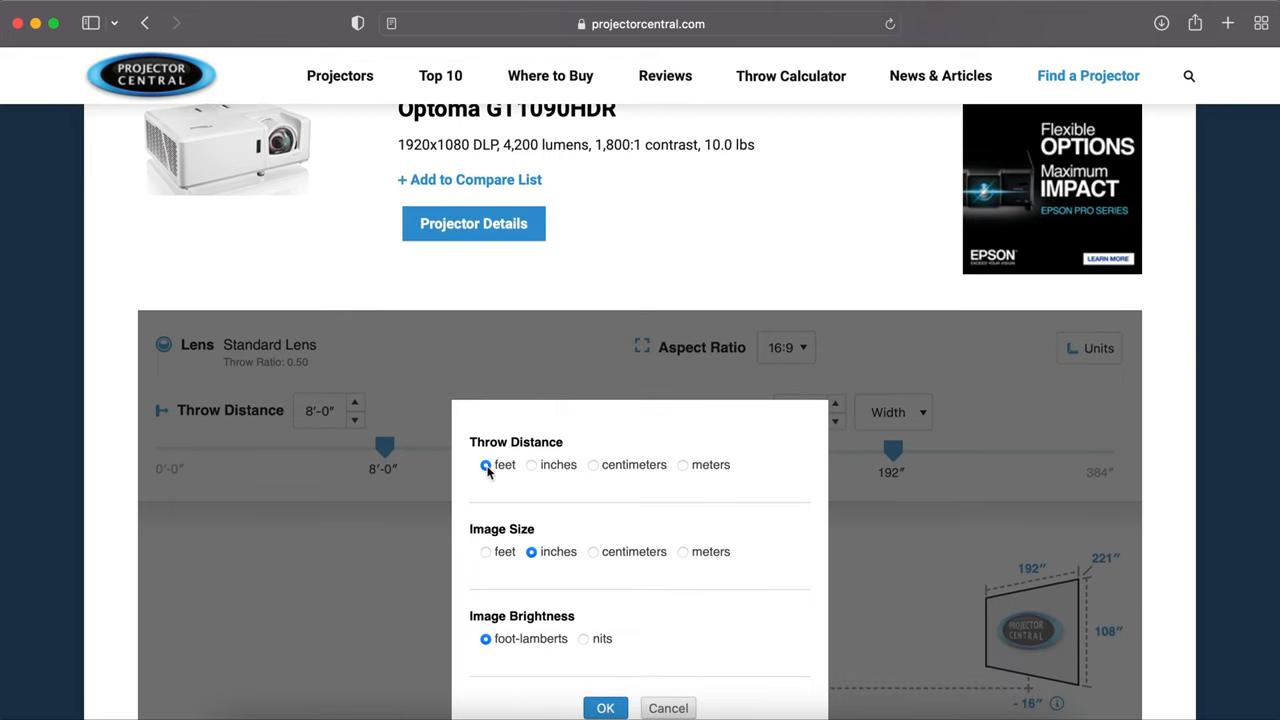
{"action": "left_click", "coordinate": [486, 556]}
{"action": "left_click", "coordinate": [607, 708]}
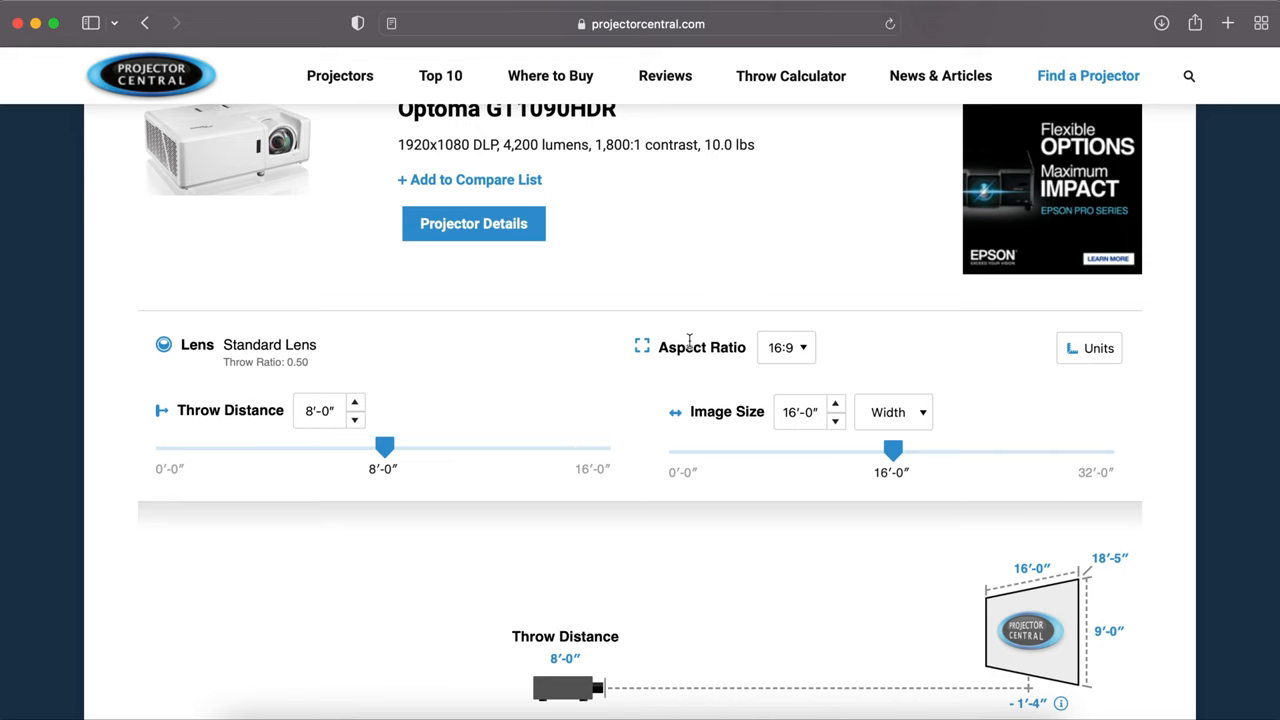
Step: Enter a 45-foot image size measured by width, yielding a 22'-6" throw distance
{"action": "left_click", "coordinate": [795, 418]}
{"action": "double_click", "coordinate": [789, 413]}
{"action": "type", "text": "45"}
{"action": "key", "text": "Return"}
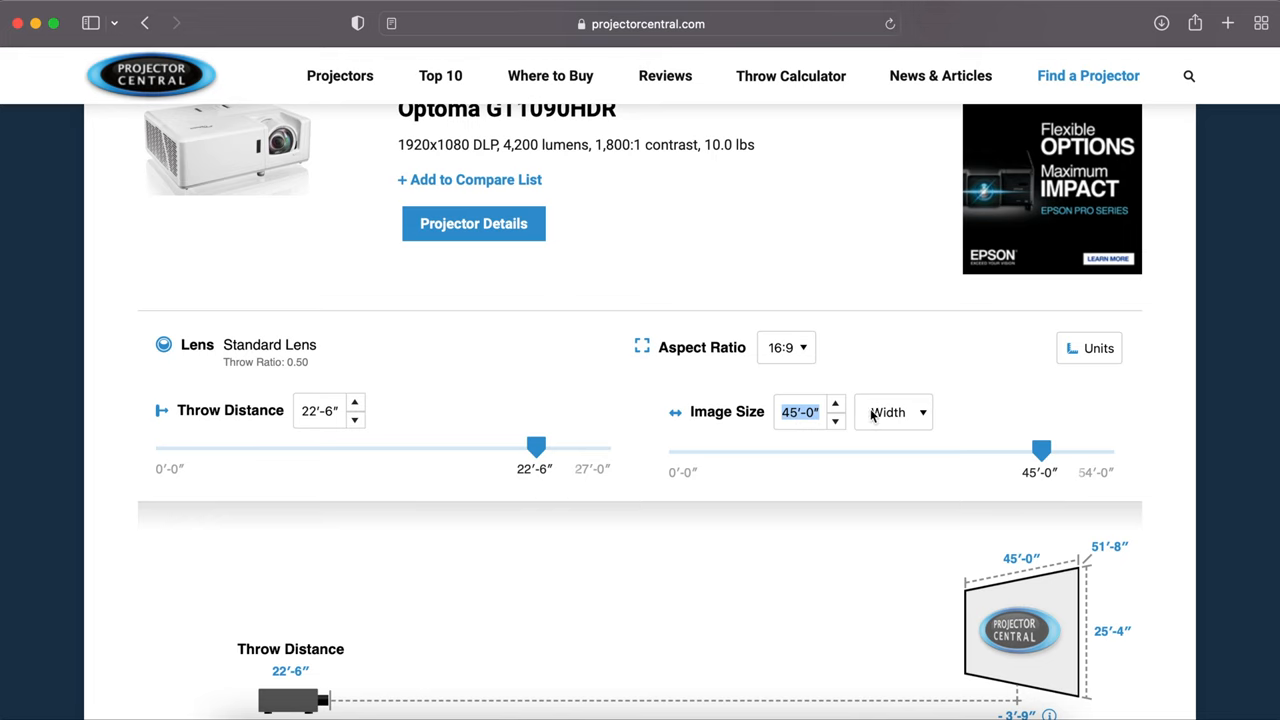
{"action": "left_click", "coordinate": [910, 414]}
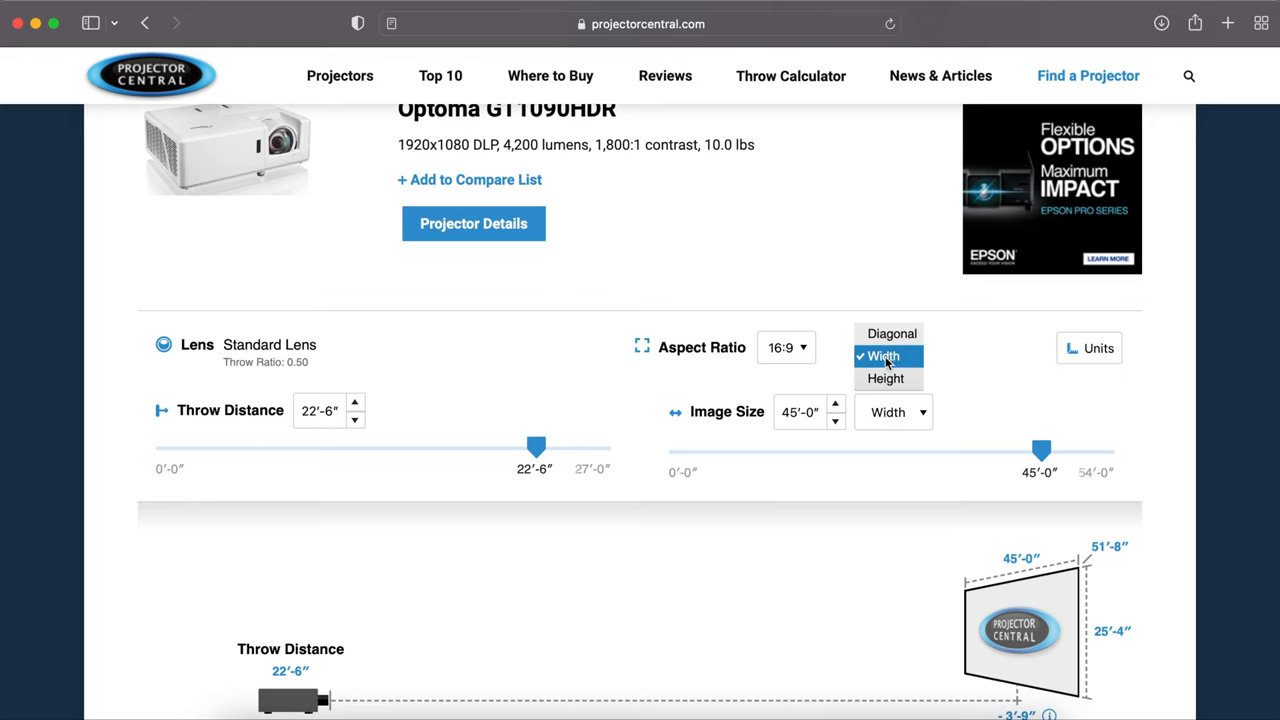
{"action": "scroll", "coordinate": [787, 420], "scroll_direction": "down", "scroll_amount": 1}
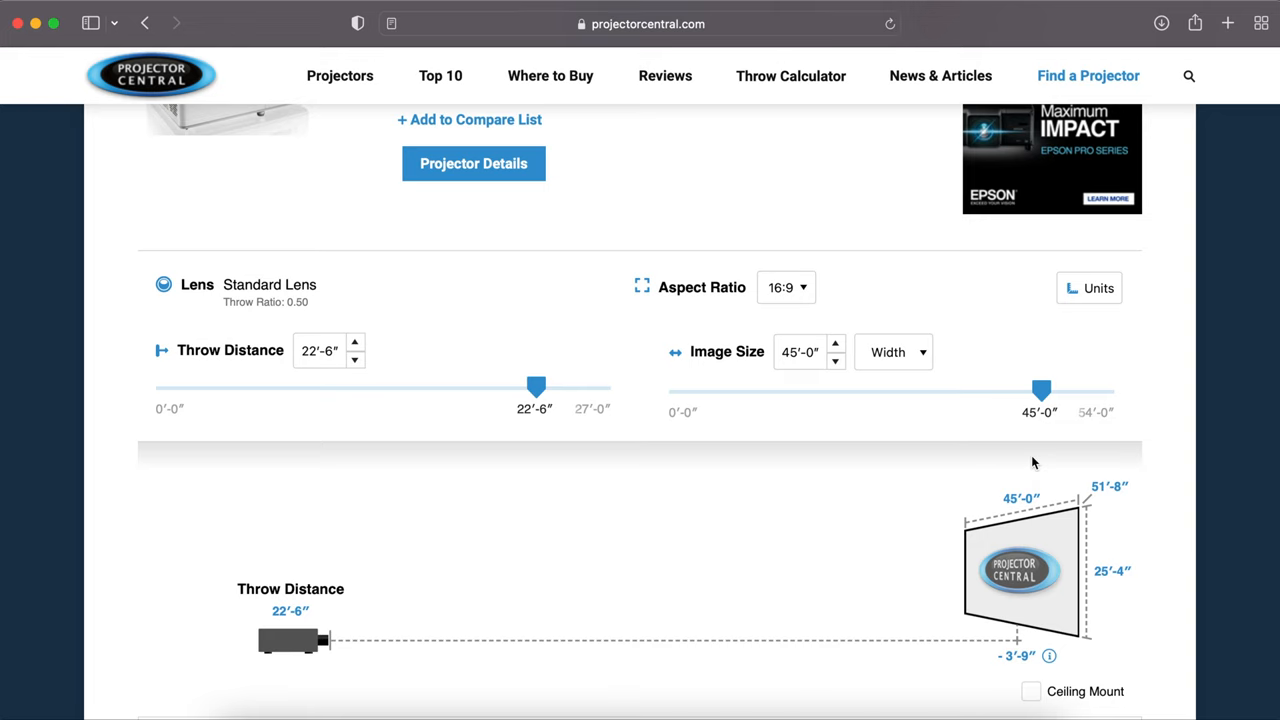
{"action": "scroll", "coordinate": [1033, 462], "scroll_direction": "down", "scroll_amount": 2}
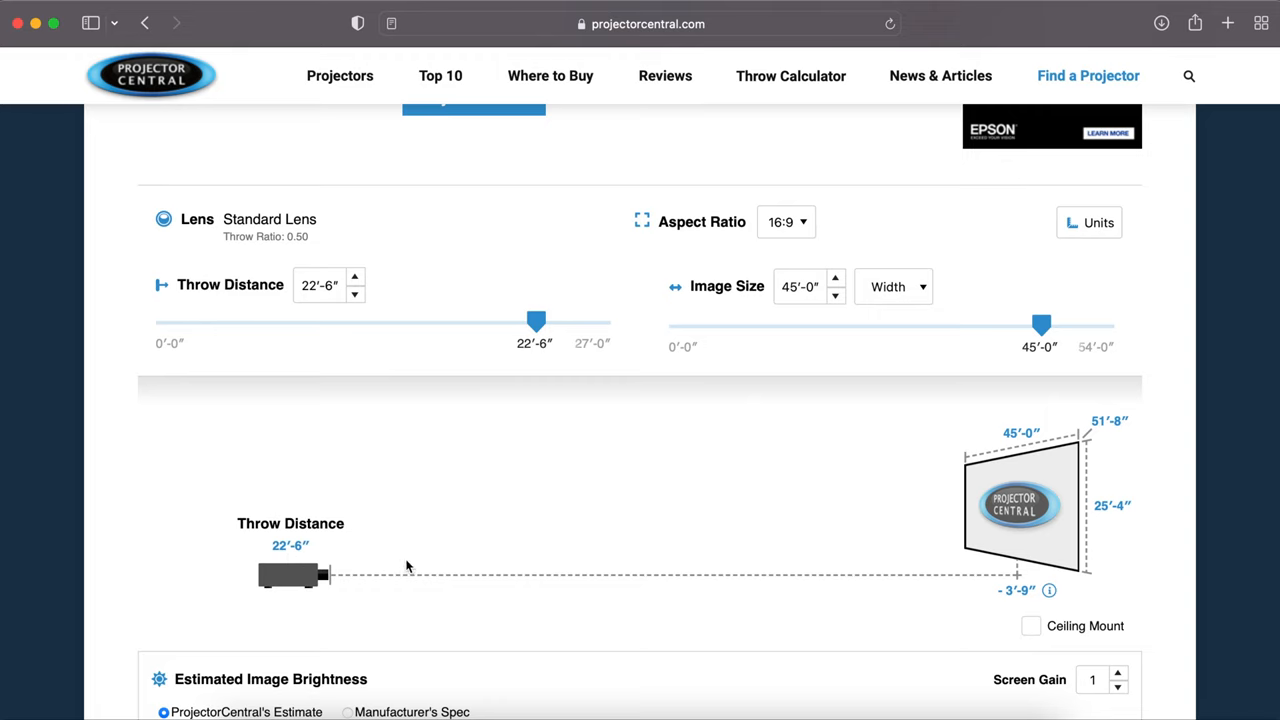
Step: Set the throw distance to 18 feet and put away the house photo covering the calculator
{"action": "left_click", "coordinate": [314, 287]}
{"action": "triple_click", "coordinate": [322, 287]}
{"action": "type", "text": "18"}
{"action": "key", "text": "Return"}
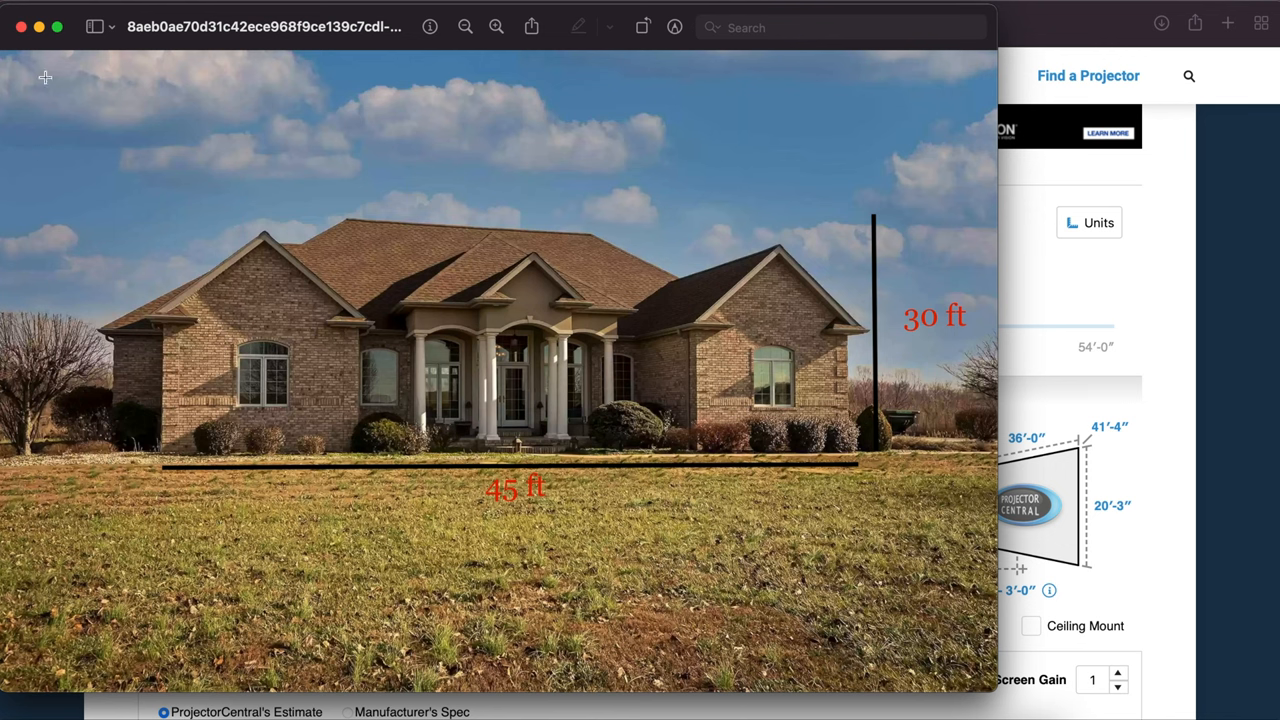
{"action": "left_click", "coordinate": [39, 27]}
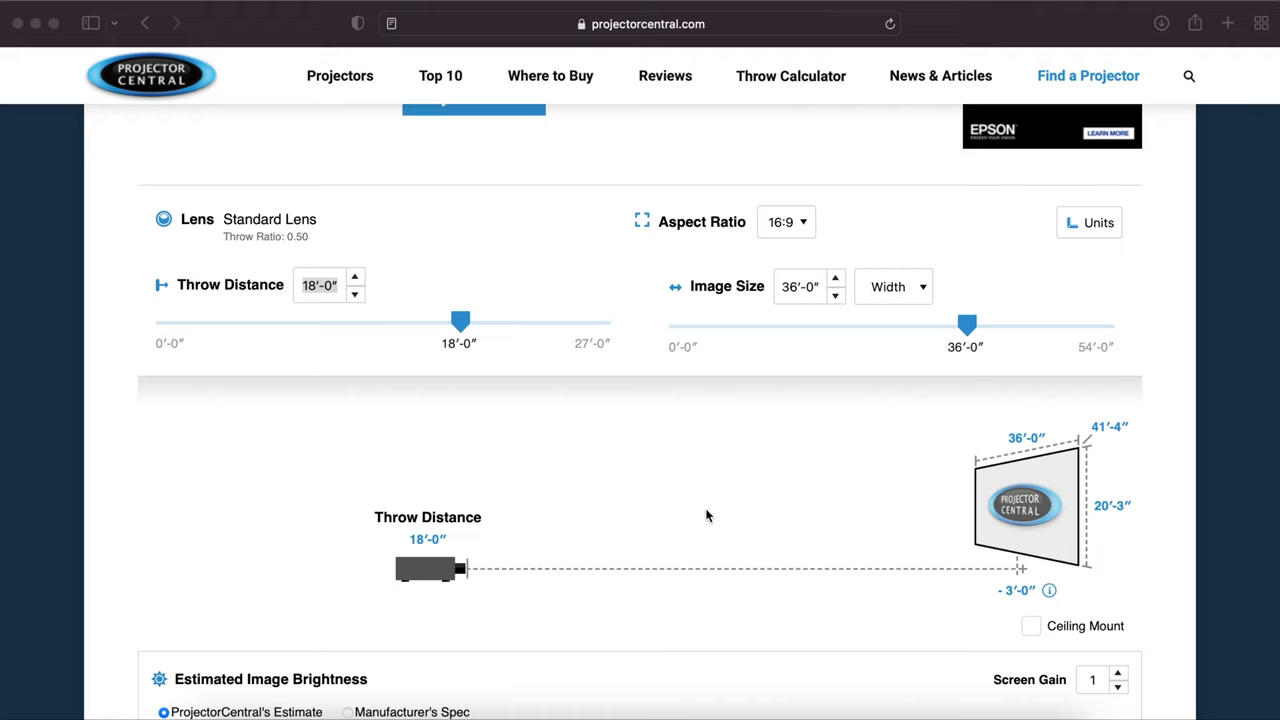
Step: Size the image by a 30'-0" height, giving 53'-4" width and 26'-8" throw
{"action": "left_click", "coordinate": [790, 286]}
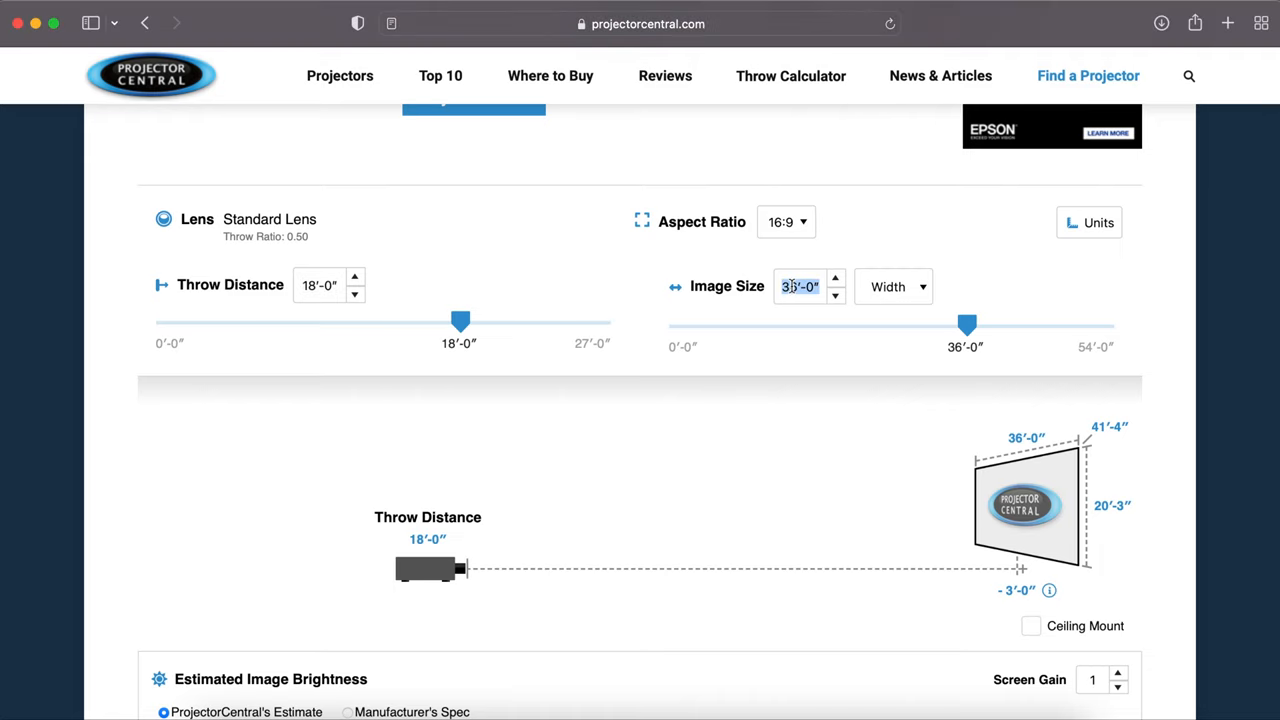
{"action": "left_click", "coordinate": [888, 287]}
{"action": "left_click", "coordinate": [893, 252]}
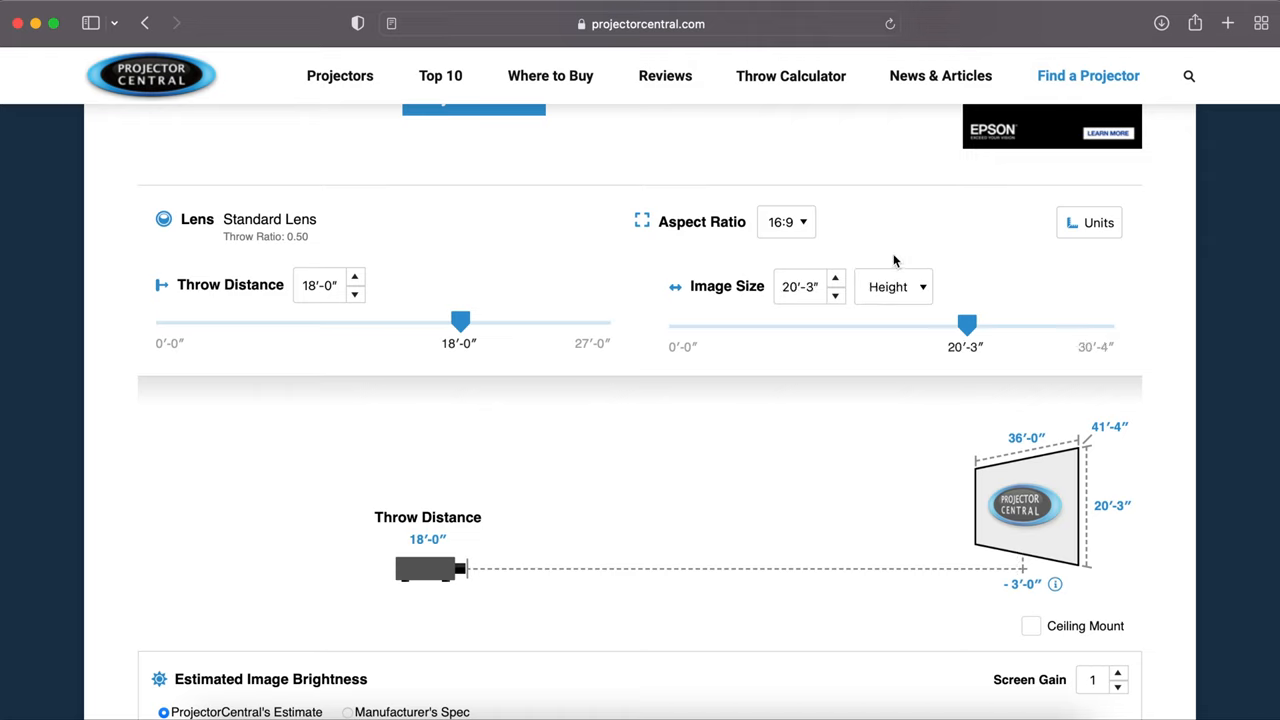
{"action": "left_click", "coordinate": [800, 287]}
{"action": "type", "text": "30"}
{"action": "key", "text": "Return"}
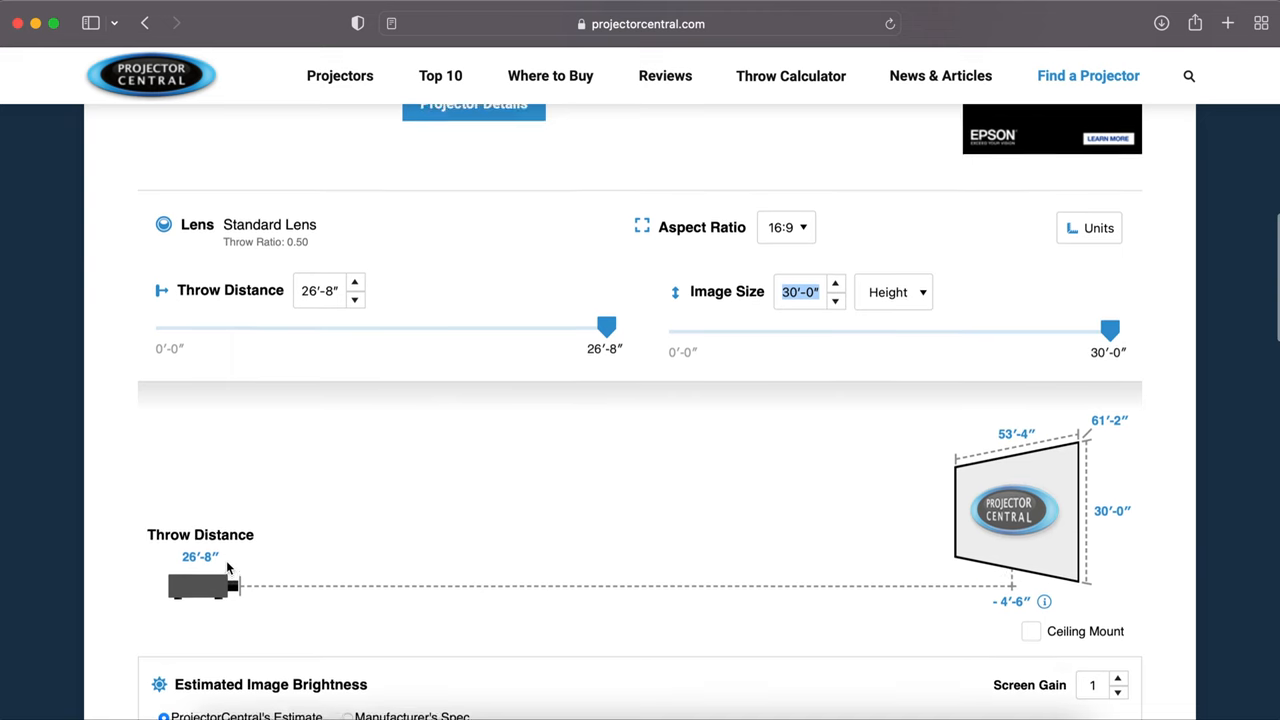
{"action": "scroll", "coordinate": [228, 568], "scroll_direction": "up", "scroll_amount": 4}
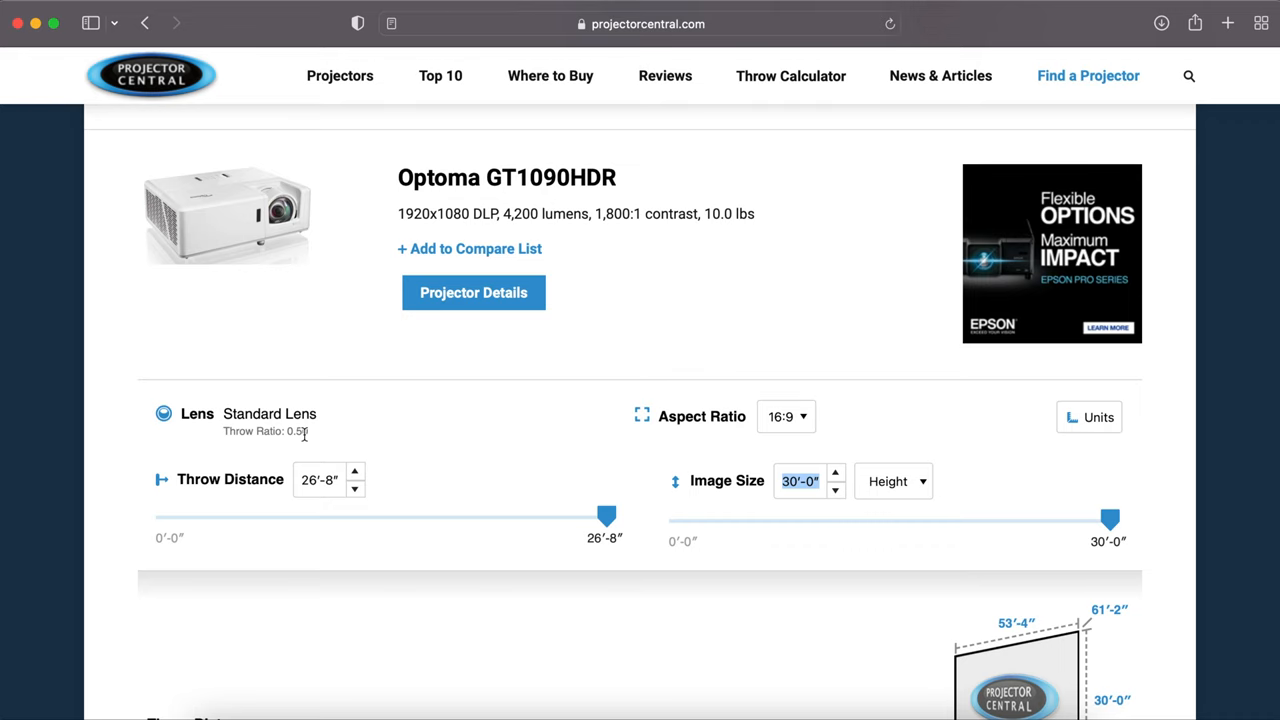
{"action": "scroll", "coordinate": [305, 432], "scroll_direction": "down", "scroll_amount": 3}
{"action": "scroll", "coordinate": [306, 434], "scroll_direction": "down", "scroll_amount": 10}
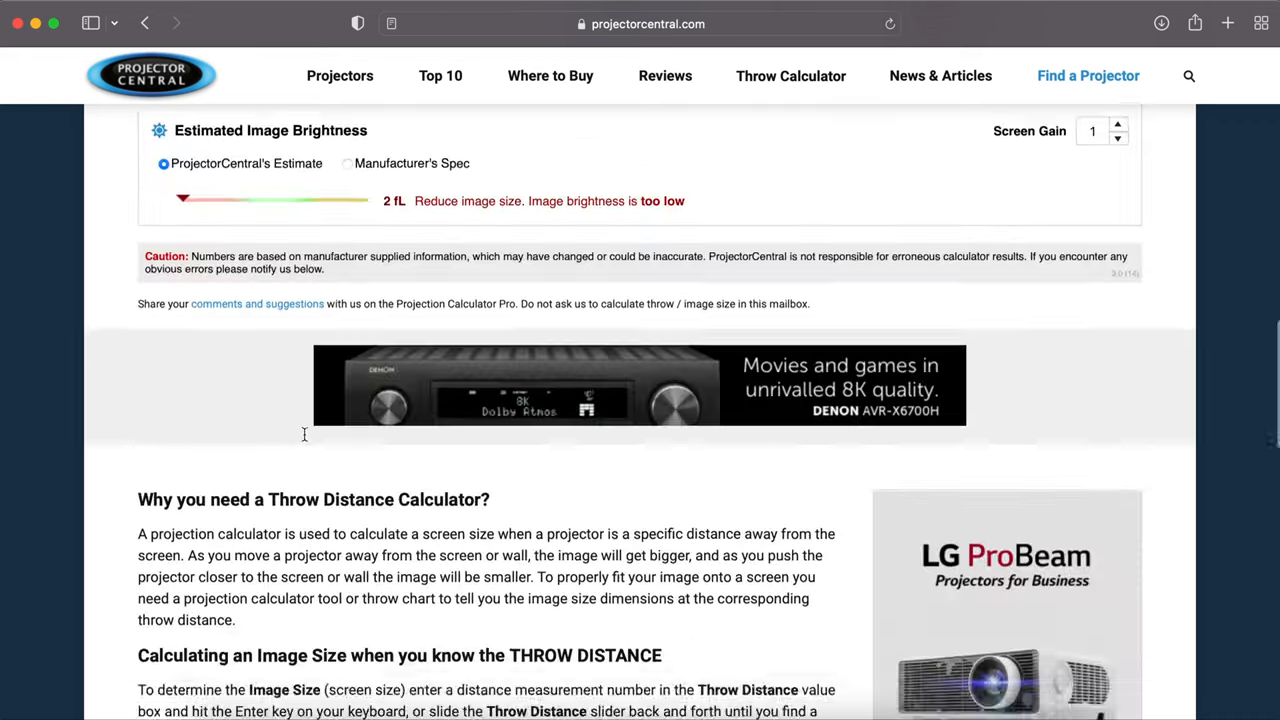
{"action": "scroll", "coordinate": [306, 434], "scroll_direction": "up", "scroll_amount": 8}
{"action": "scroll", "coordinate": [305, 441], "scroll_direction": "up", "scroll_amount": 3}
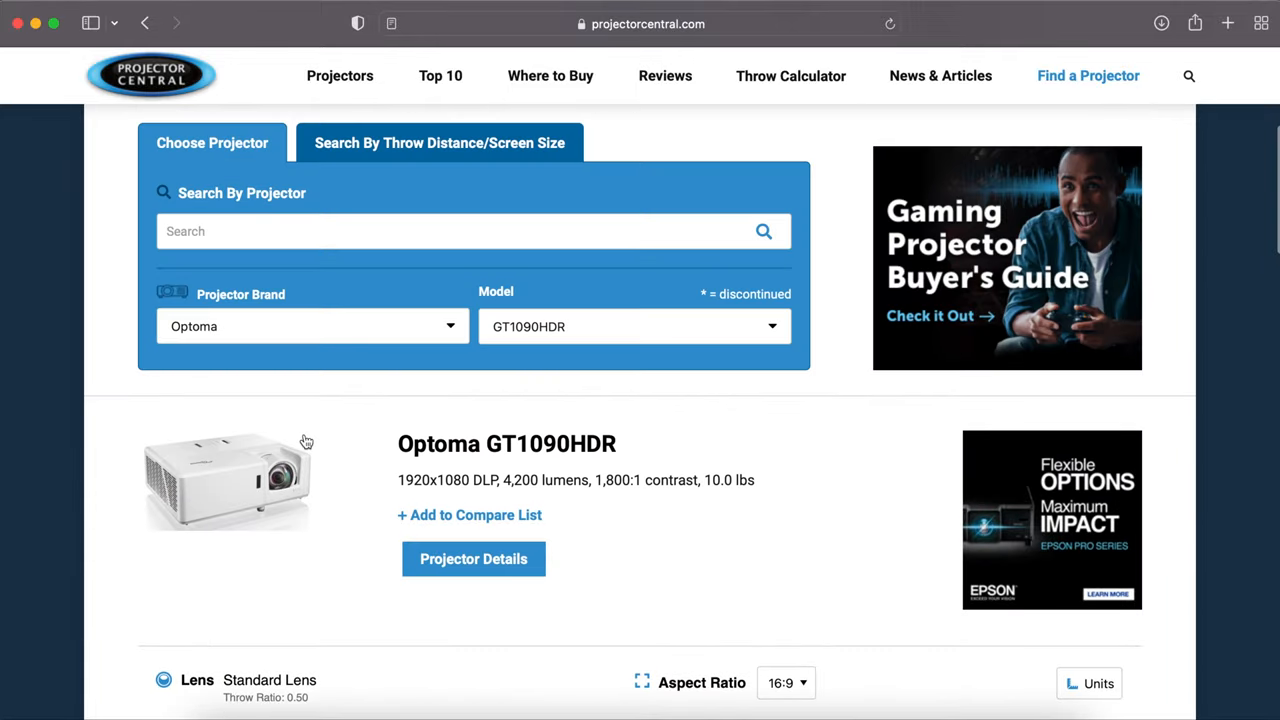
{"action": "scroll", "coordinate": [305, 441], "scroll_direction": "down", "scroll_amount": 5}
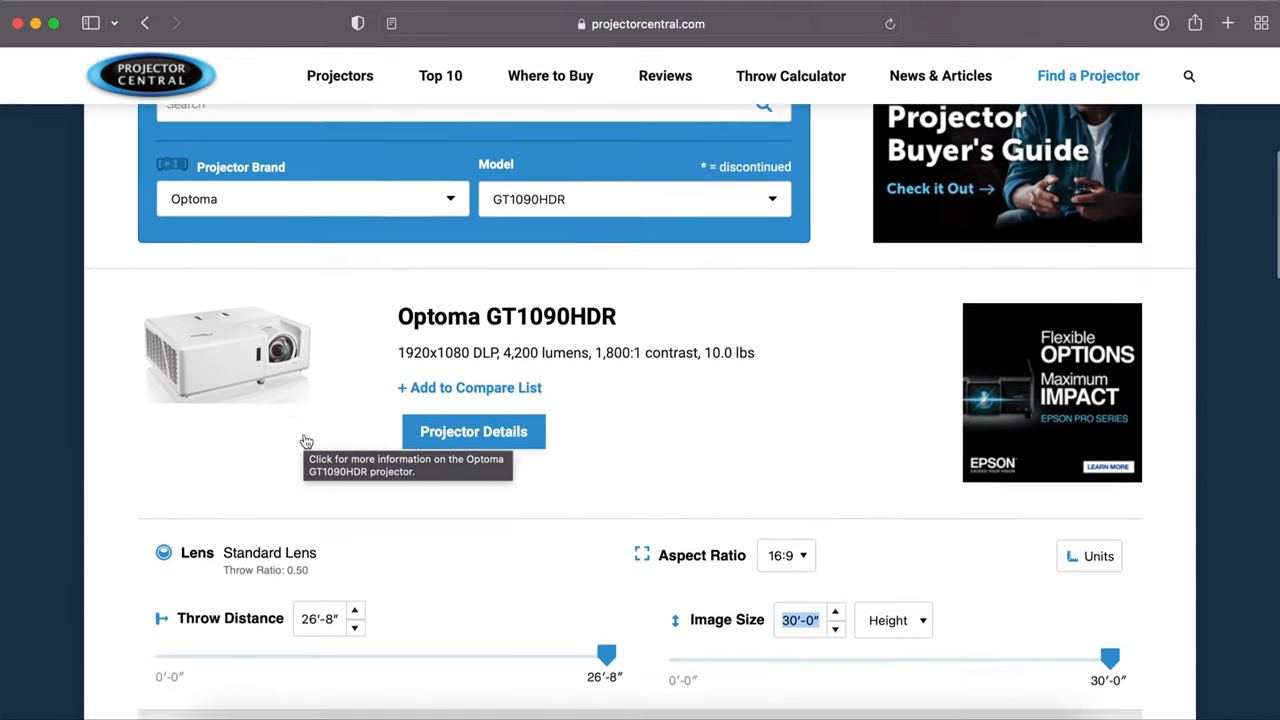
{"action": "scroll", "coordinate": [305, 441], "scroll_direction": "down", "scroll_amount": 2}
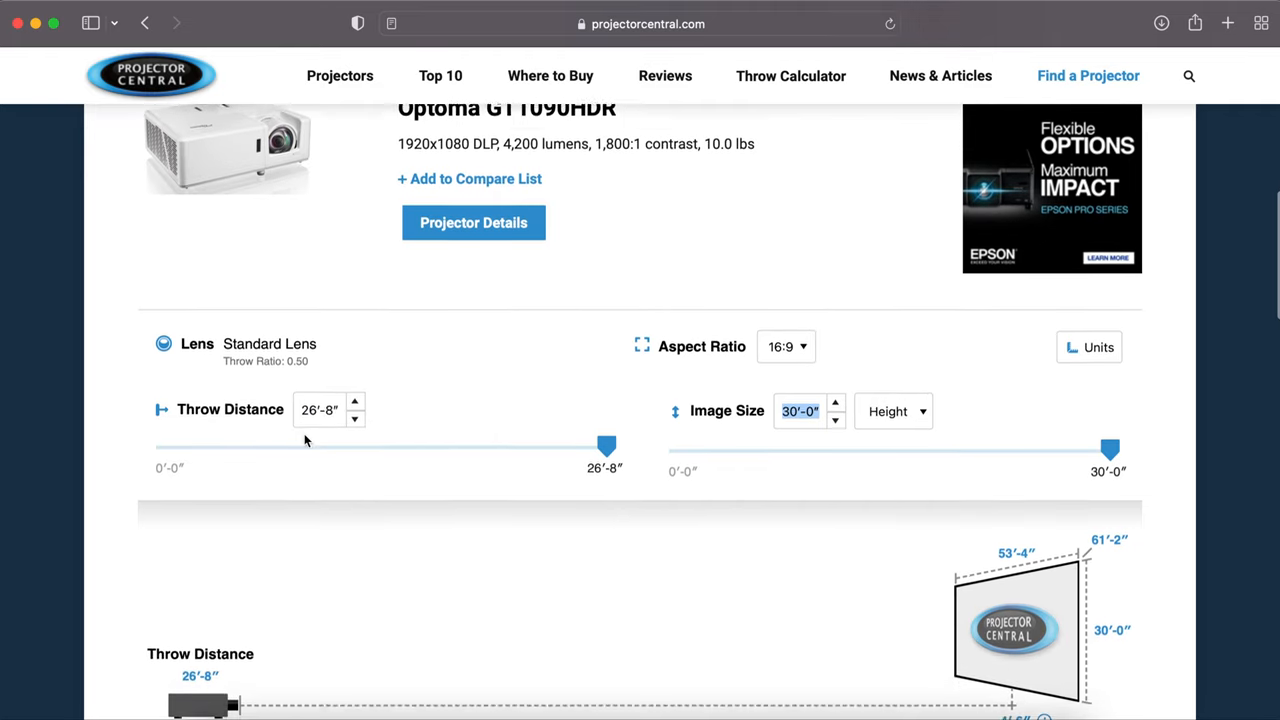
{"action": "scroll", "coordinate": [305, 441], "scroll_direction": "up", "scroll_amount": 1}
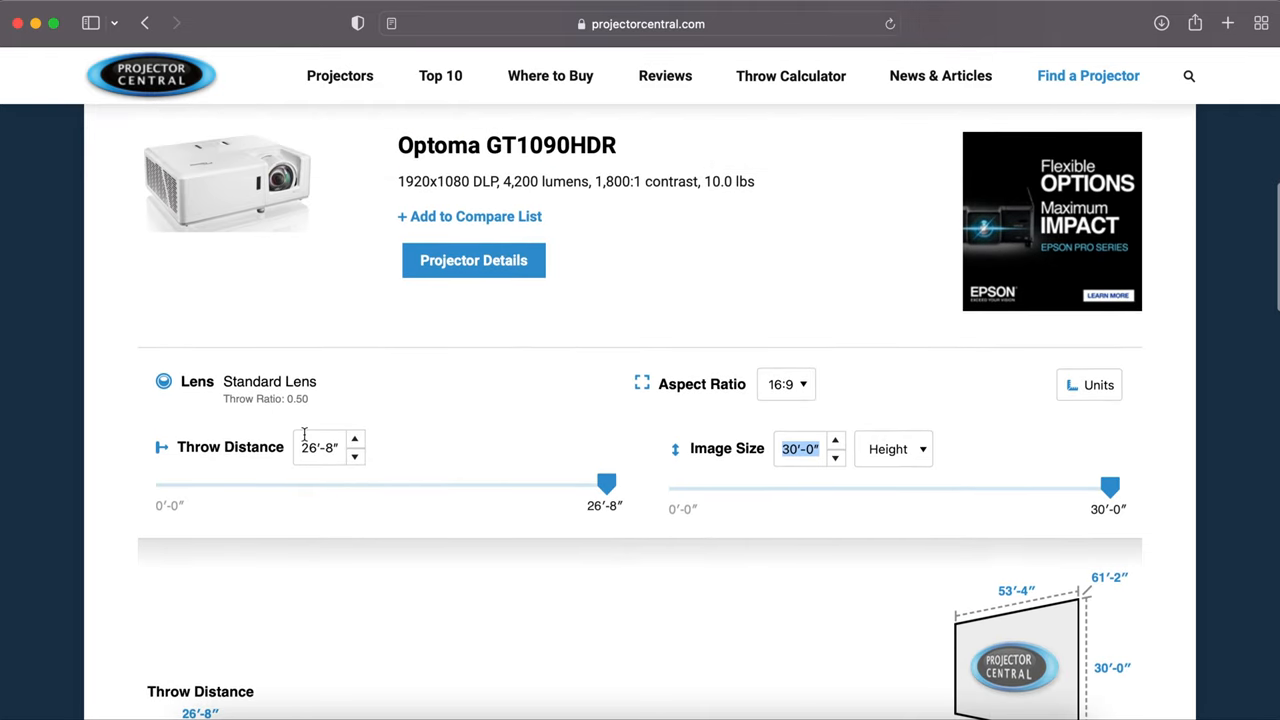
{"action": "scroll", "coordinate": [305, 441], "scroll_direction": "down", "scroll_amount": 6}
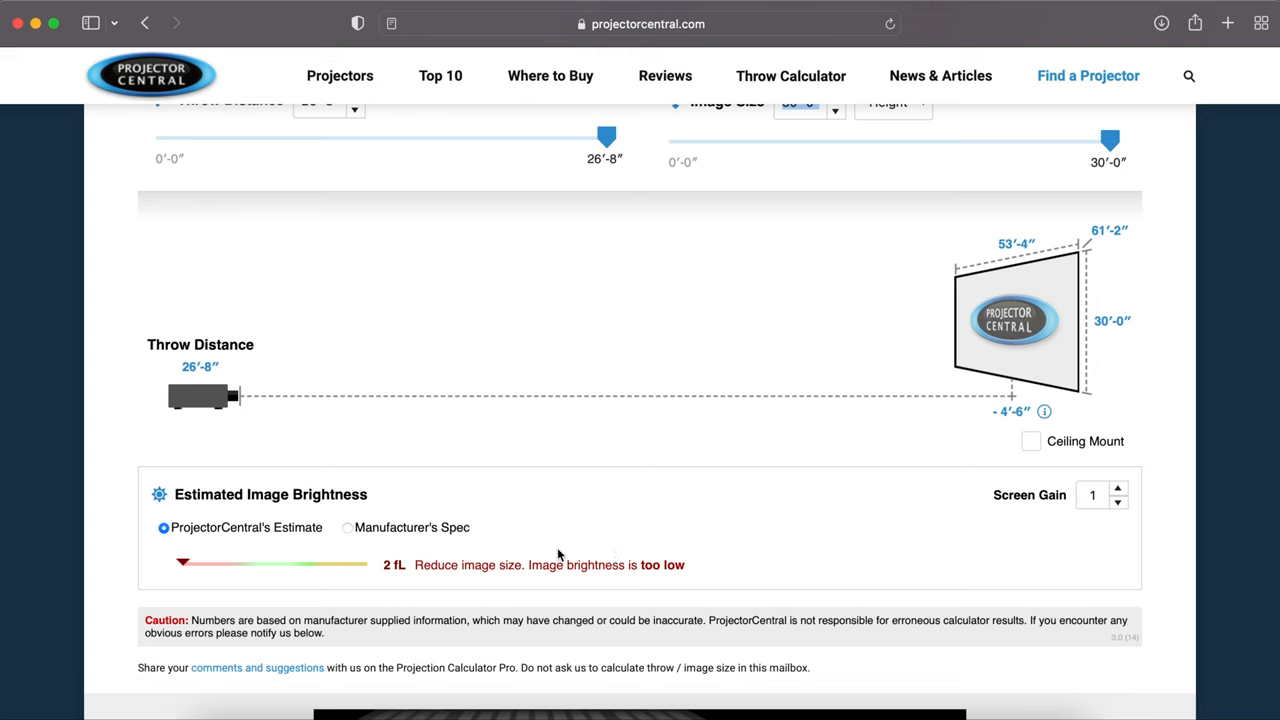
{"action": "scroll", "coordinate": [558, 555], "scroll_direction": "up", "scroll_amount": 1}
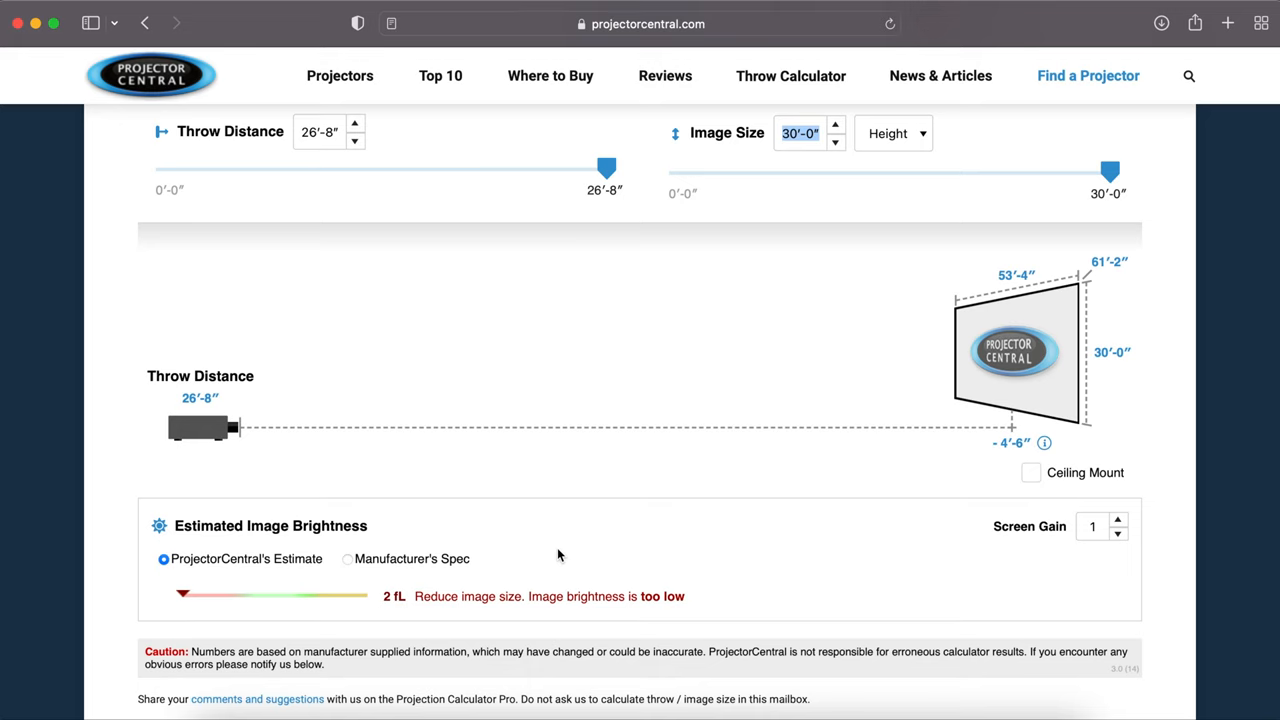
{"action": "scroll", "coordinate": [557, 549], "scroll_direction": "up", "scroll_amount": 7}
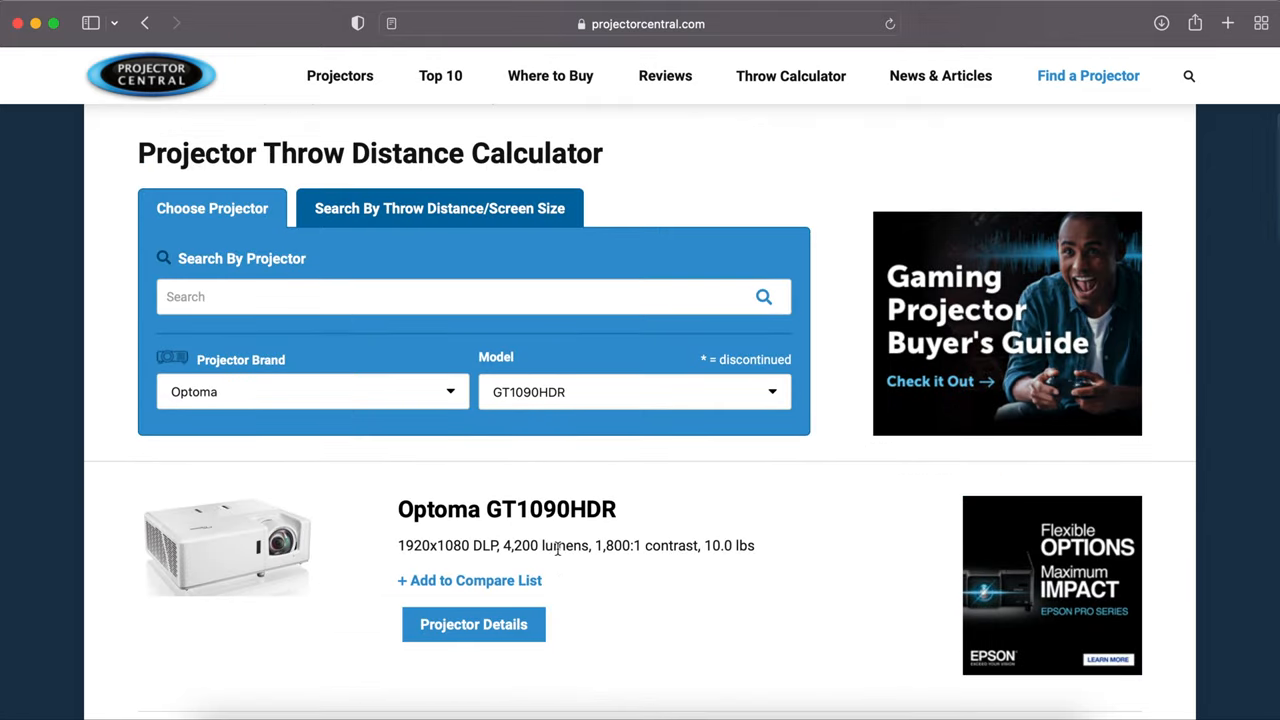
{"action": "scroll", "coordinate": [557, 549], "scroll_direction": "down", "scroll_amount": 2}
{"action": "scroll", "coordinate": [557, 549], "scroll_direction": "down", "scroll_amount": 5}
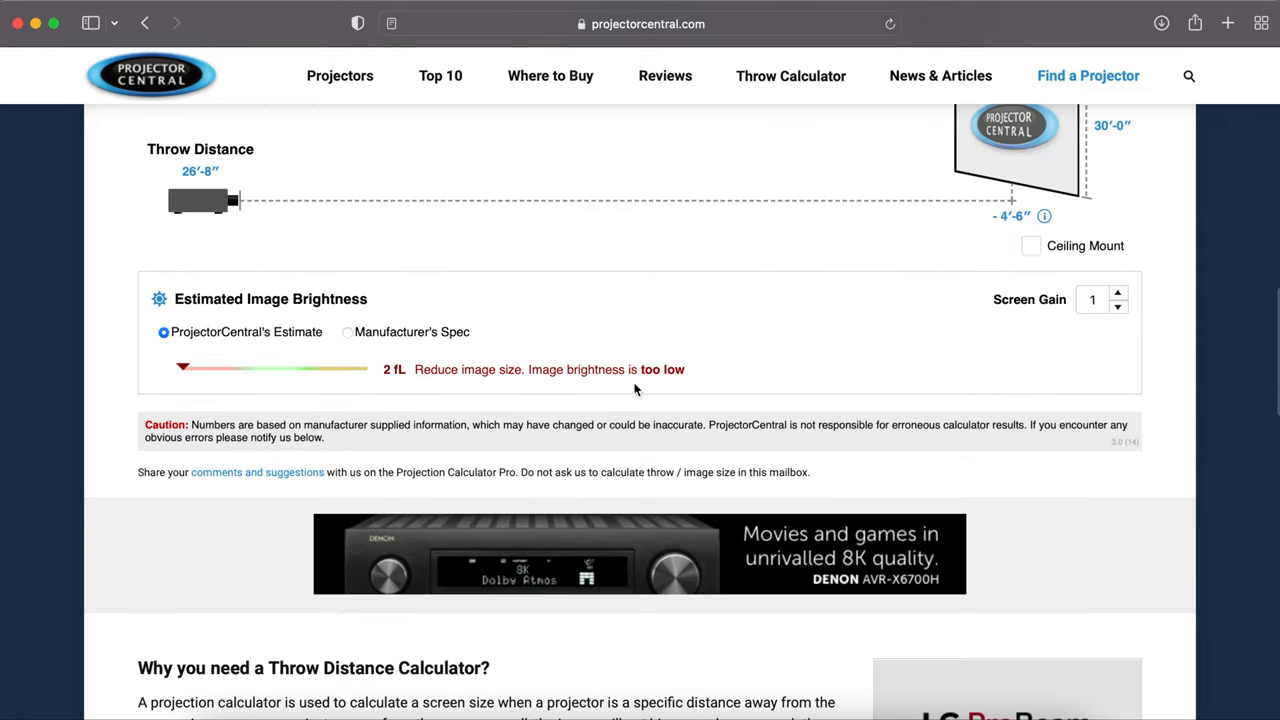
{"action": "scroll", "coordinate": [661, 373], "scroll_direction": "up", "scroll_amount": 1}
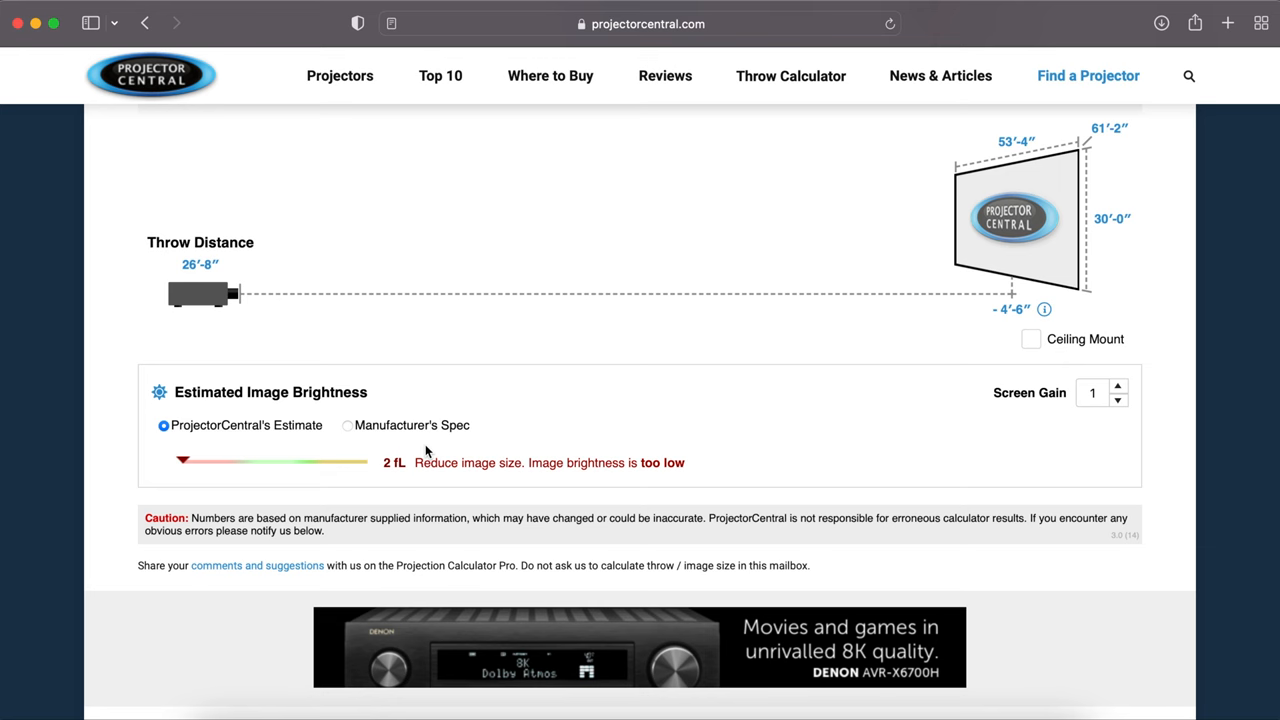
{"action": "scroll", "coordinate": [426, 451], "scroll_direction": "up", "scroll_amount": 5}
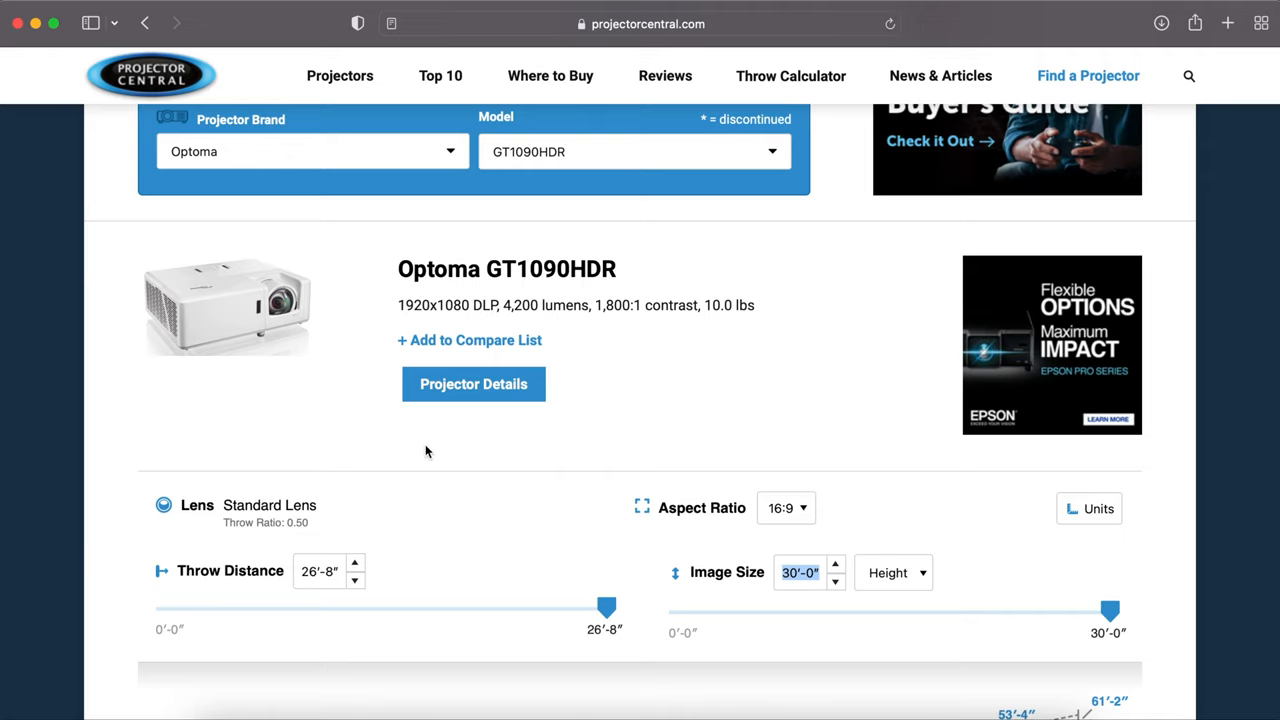
{"action": "scroll", "coordinate": [425, 451], "scroll_direction": "up", "scroll_amount": 3}
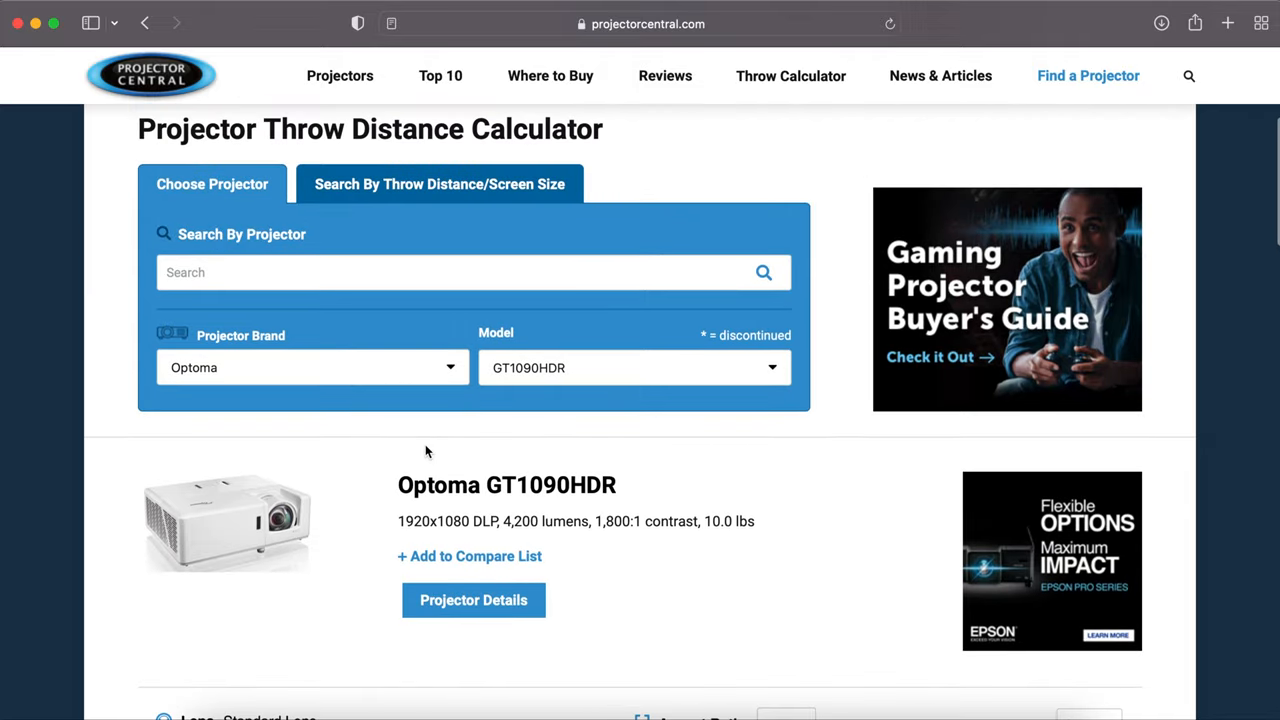
{"action": "scroll", "coordinate": [425, 451], "scroll_direction": "up", "scroll_amount": 2}
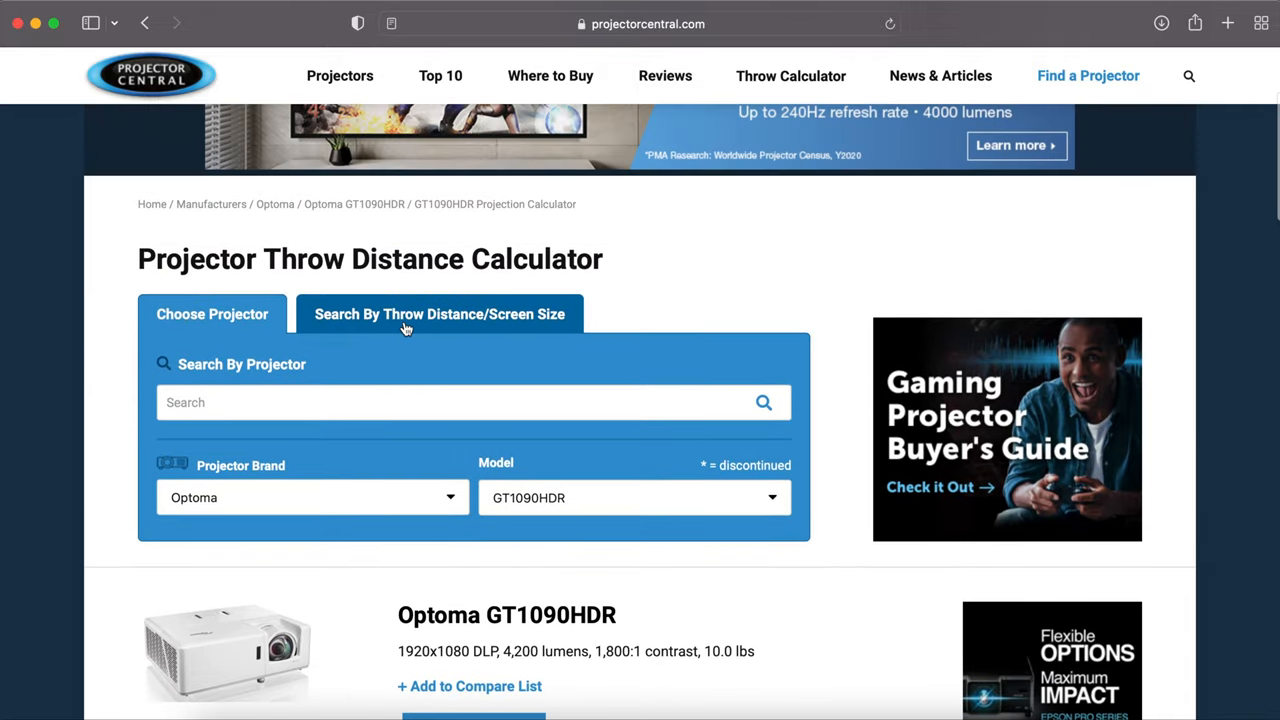
Step: Switch to the screen-size search and measure image size by width, ready for 540 inches
{"action": "left_click", "coordinate": [435, 314]}
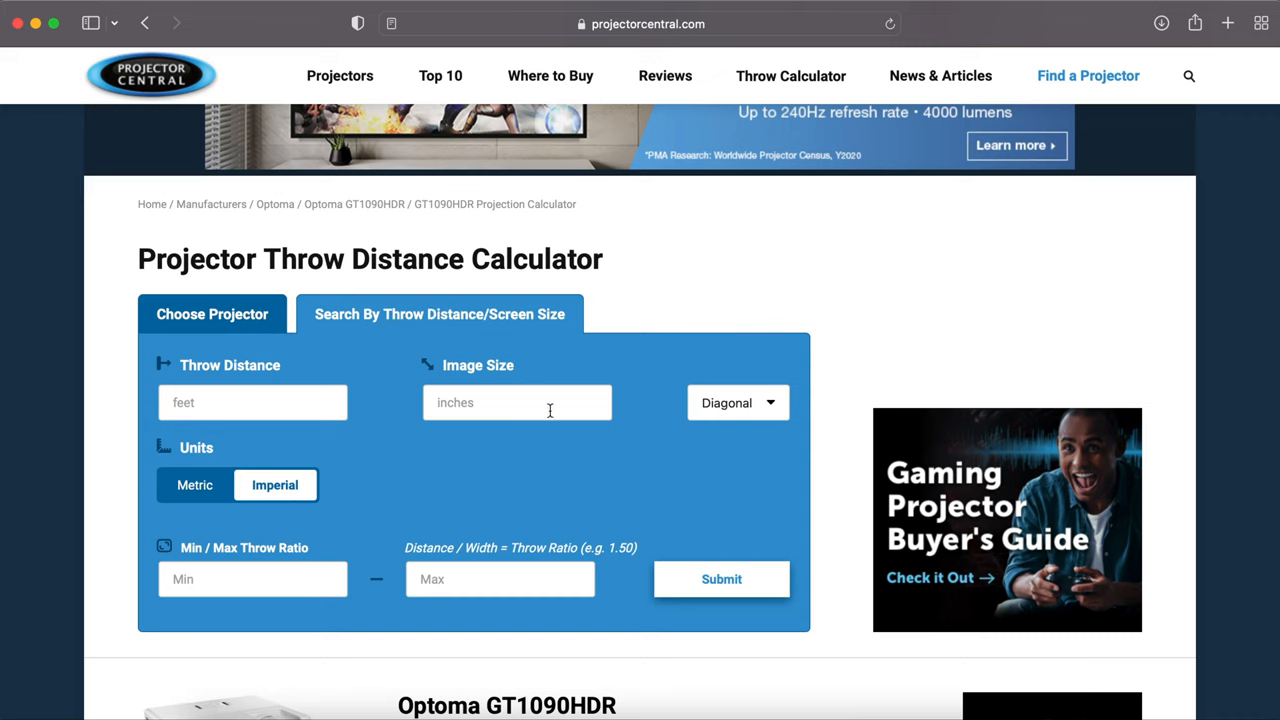
{"action": "left_click", "coordinate": [746, 400]}
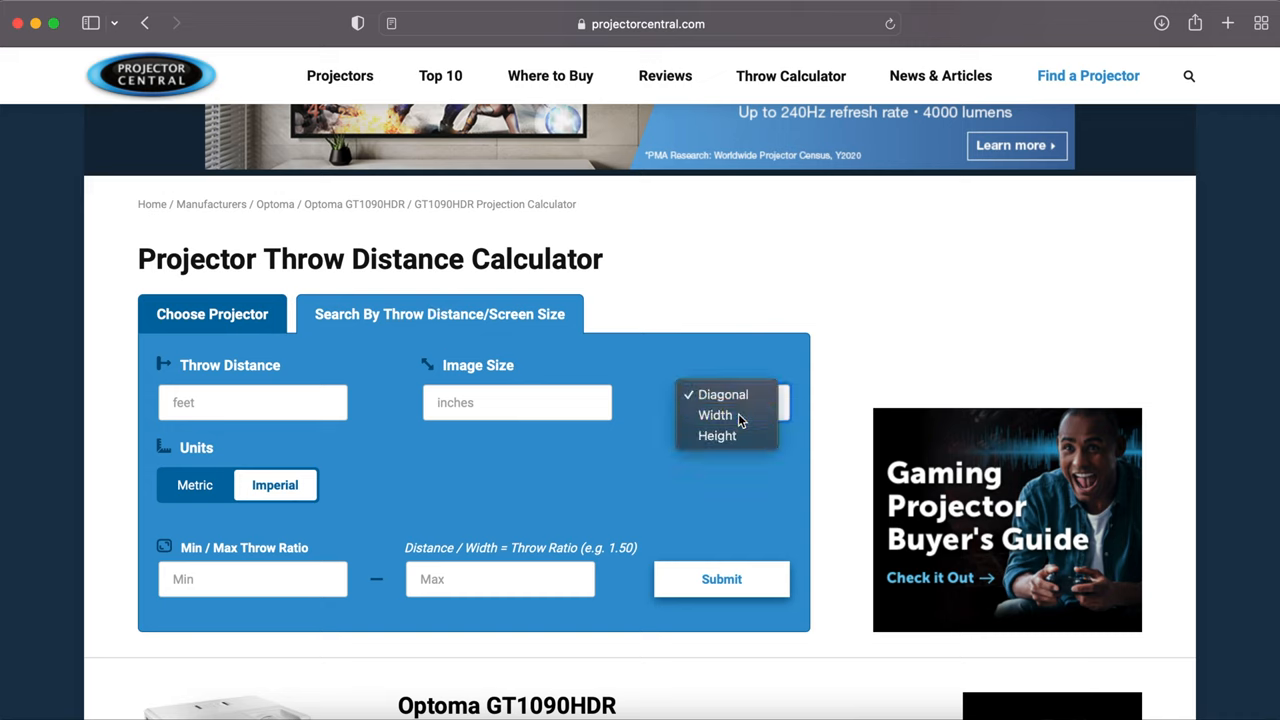
{"action": "left_click", "coordinate": [738, 413]}
{"action": "left_click", "coordinate": [506, 406]}
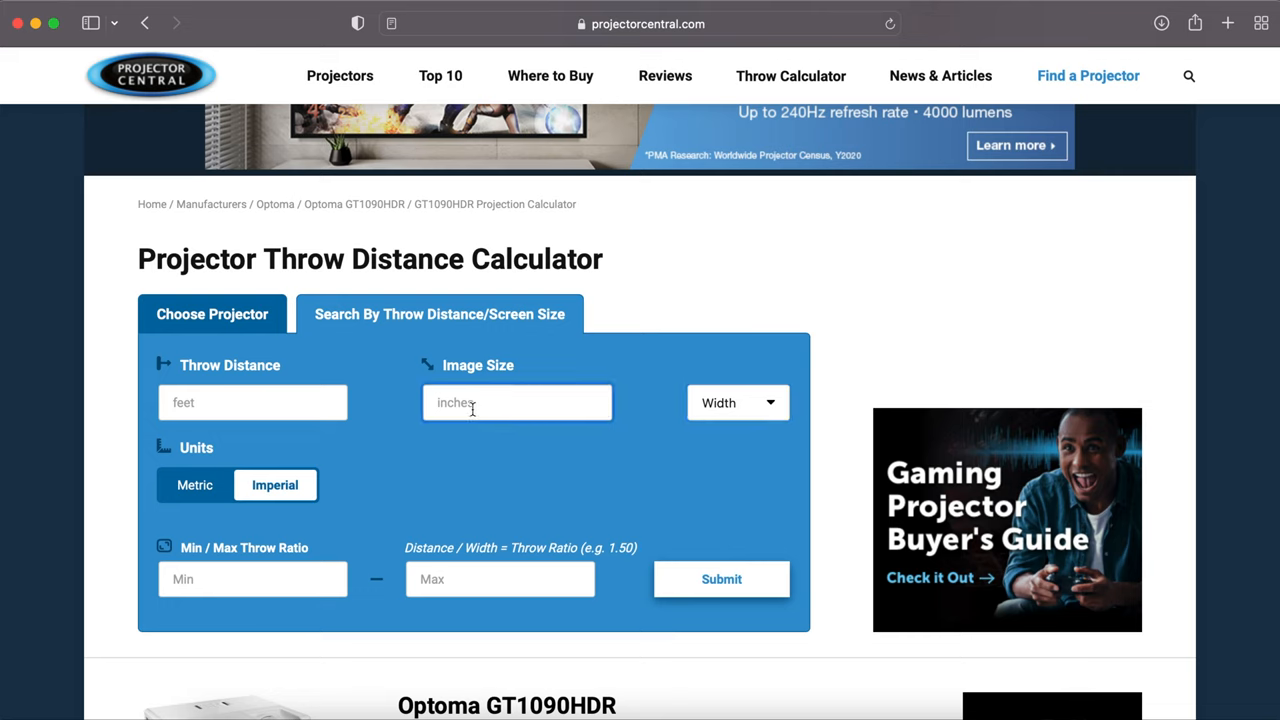
{"action": "type", "text": "540"}
{"action": "left_click", "coordinate": [724, 580]}
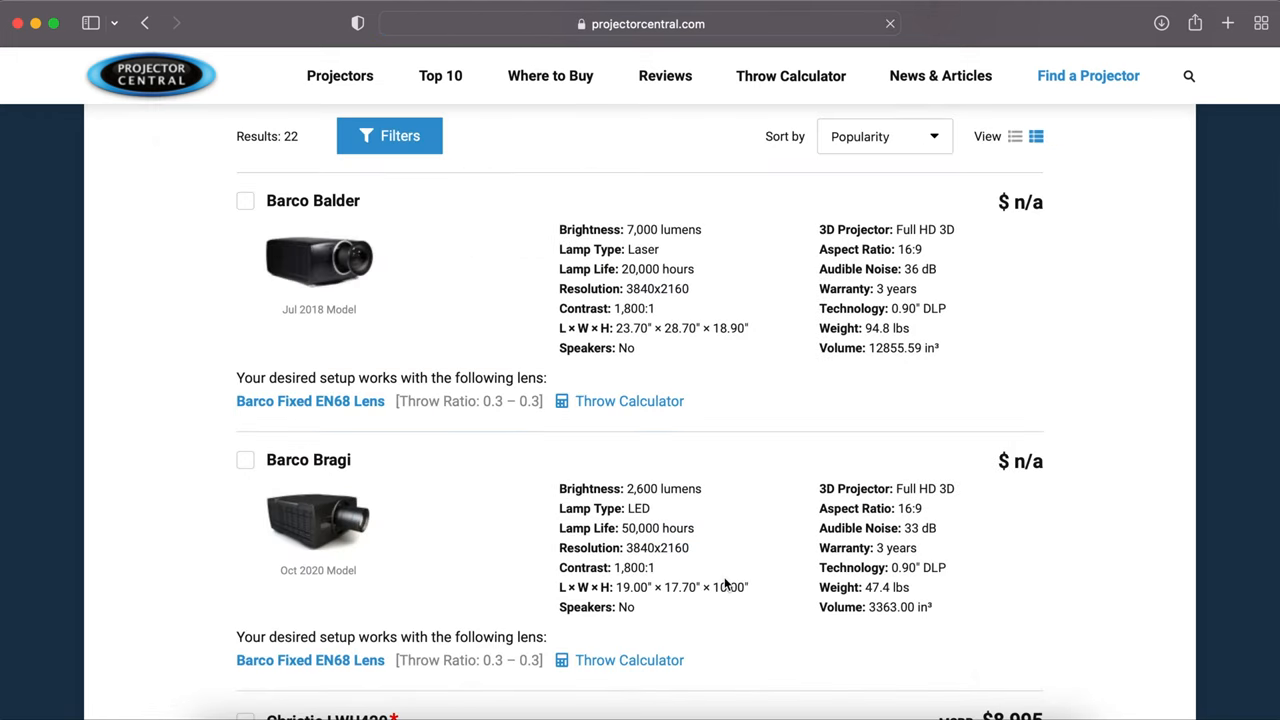
{"action": "scroll", "coordinate": [724, 585], "scroll_direction": "up", "scroll_amount": 1}
{"action": "scroll", "coordinate": [724, 585], "scroll_direction": "up", "scroll_amount": 1}
{"action": "scroll", "coordinate": [724, 585], "scroll_direction": "up", "scroll_amount": 1}
{"action": "scroll", "coordinate": [724, 585], "scroll_direction": "up", "scroll_amount": 2}
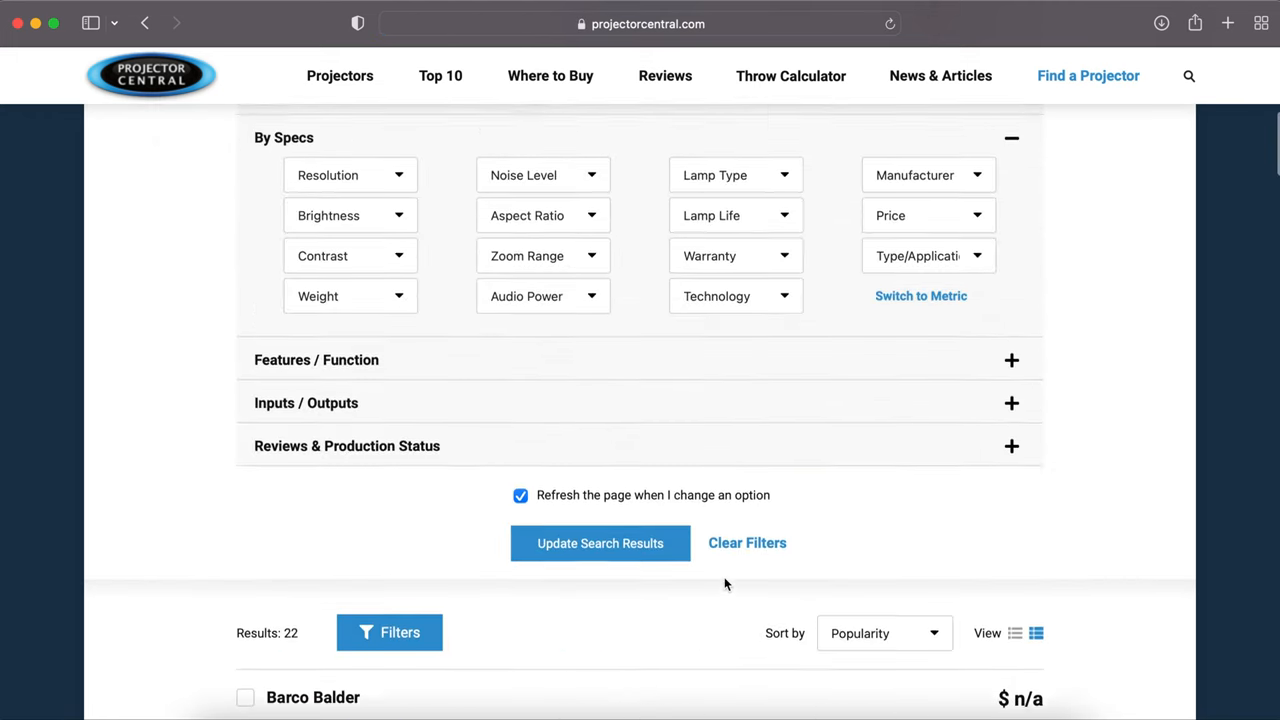
{"action": "scroll", "coordinate": [725, 584], "scroll_direction": "up", "scroll_amount": 2}
{"action": "scroll", "coordinate": [725, 584], "scroll_direction": "up", "scroll_amount": 1}
{"action": "scroll", "coordinate": [725, 584], "scroll_direction": "down", "scroll_amount": 1}
{"action": "scroll", "coordinate": [725, 584], "scroll_direction": "down", "scroll_amount": 4}
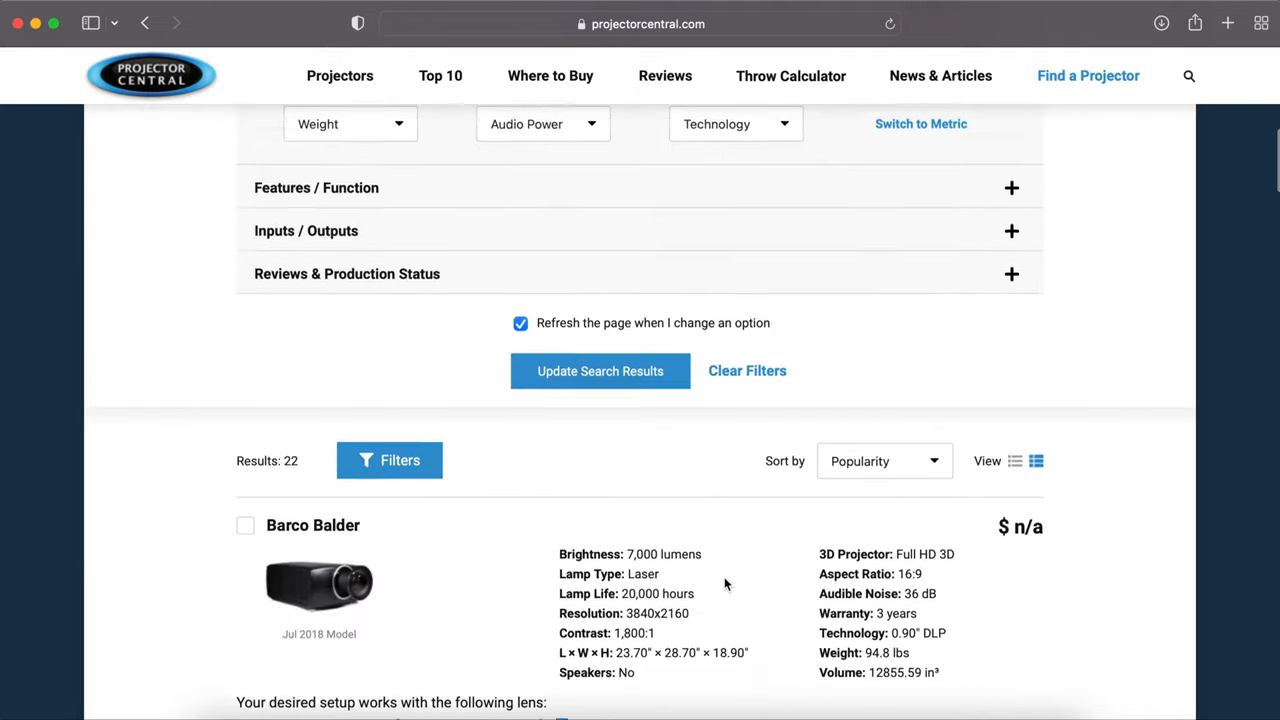
{"action": "scroll", "coordinate": [724, 584], "scroll_direction": "down", "scroll_amount": 2}
{"action": "scroll", "coordinate": [724, 584], "scroll_direction": "down", "scroll_amount": 1}
{"action": "scroll", "coordinate": [724, 584], "scroll_direction": "down", "scroll_amount": 1}
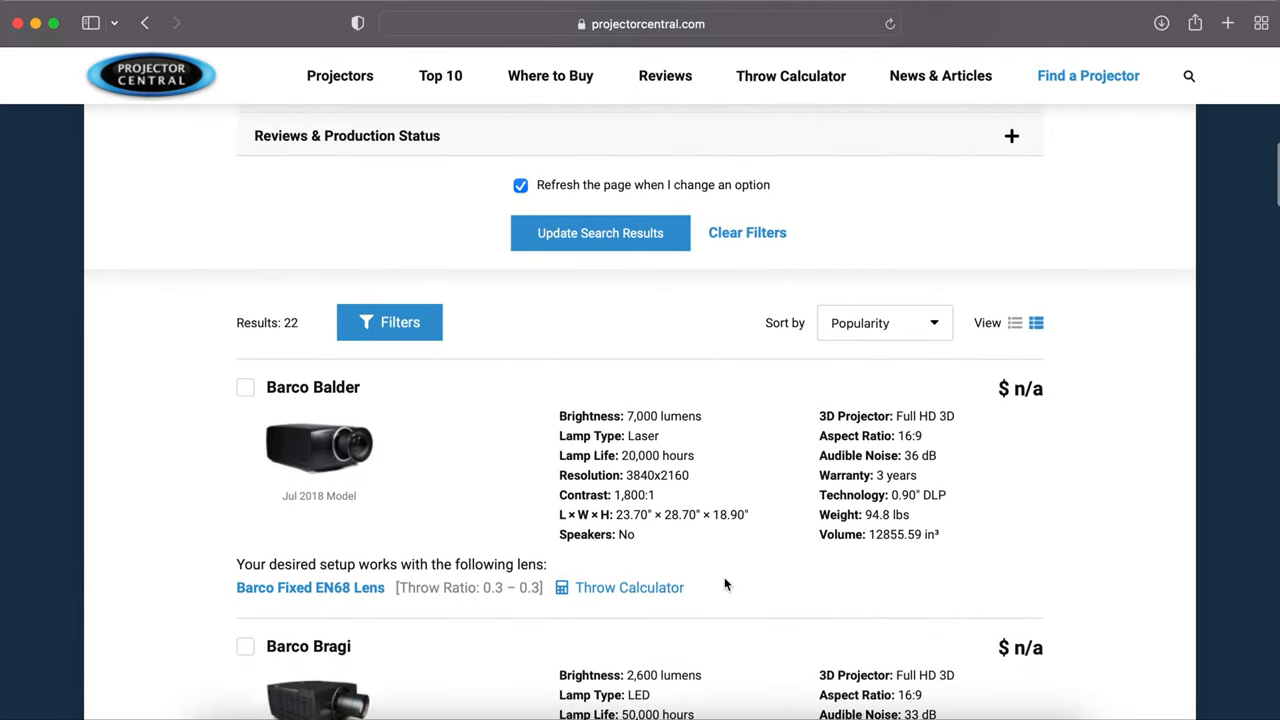
{"action": "scroll", "coordinate": [724, 584], "scroll_direction": "down", "scroll_amount": 1}
{"action": "scroll", "coordinate": [724, 584], "scroll_direction": "down", "scroll_amount": 1}
{"action": "scroll", "coordinate": [724, 584], "scroll_direction": "down", "scroll_amount": 1}
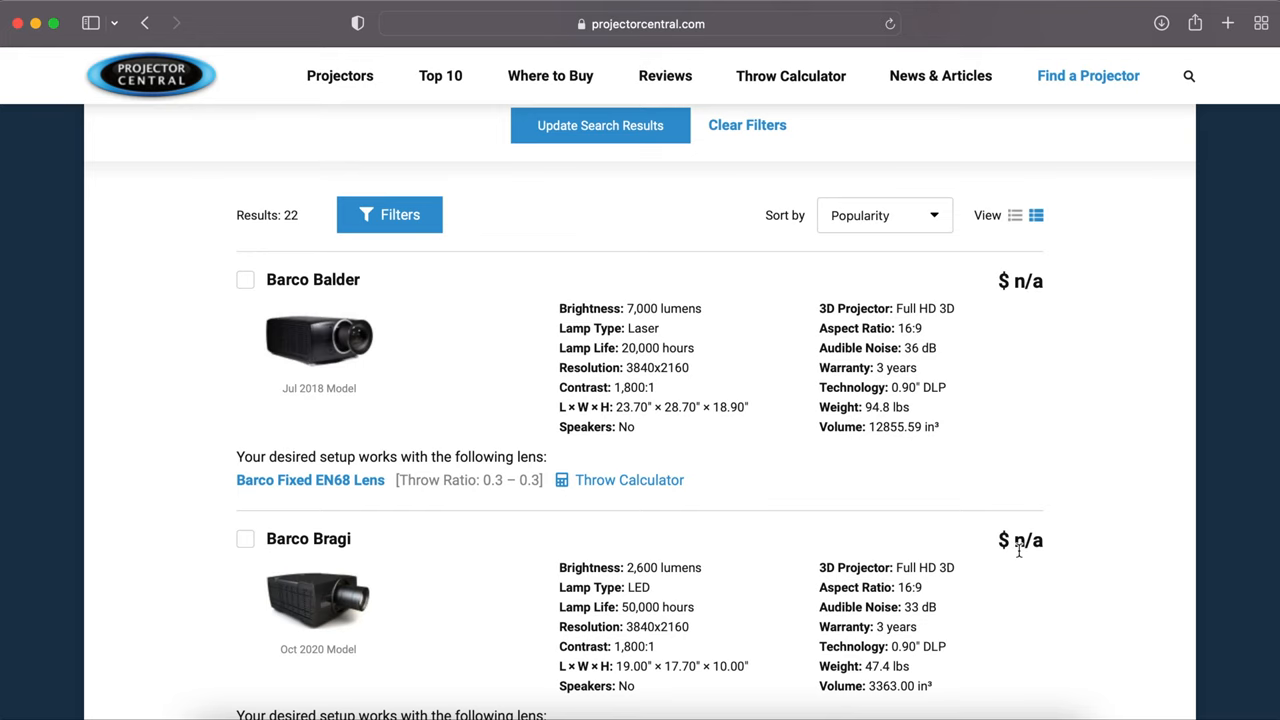
{"action": "scroll", "coordinate": [1019, 549], "scroll_direction": "down", "scroll_amount": 3}
{"action": "scroll", "coordinate": [1019, 552], "scroll_direction": "down", "scroll_amount": 3}
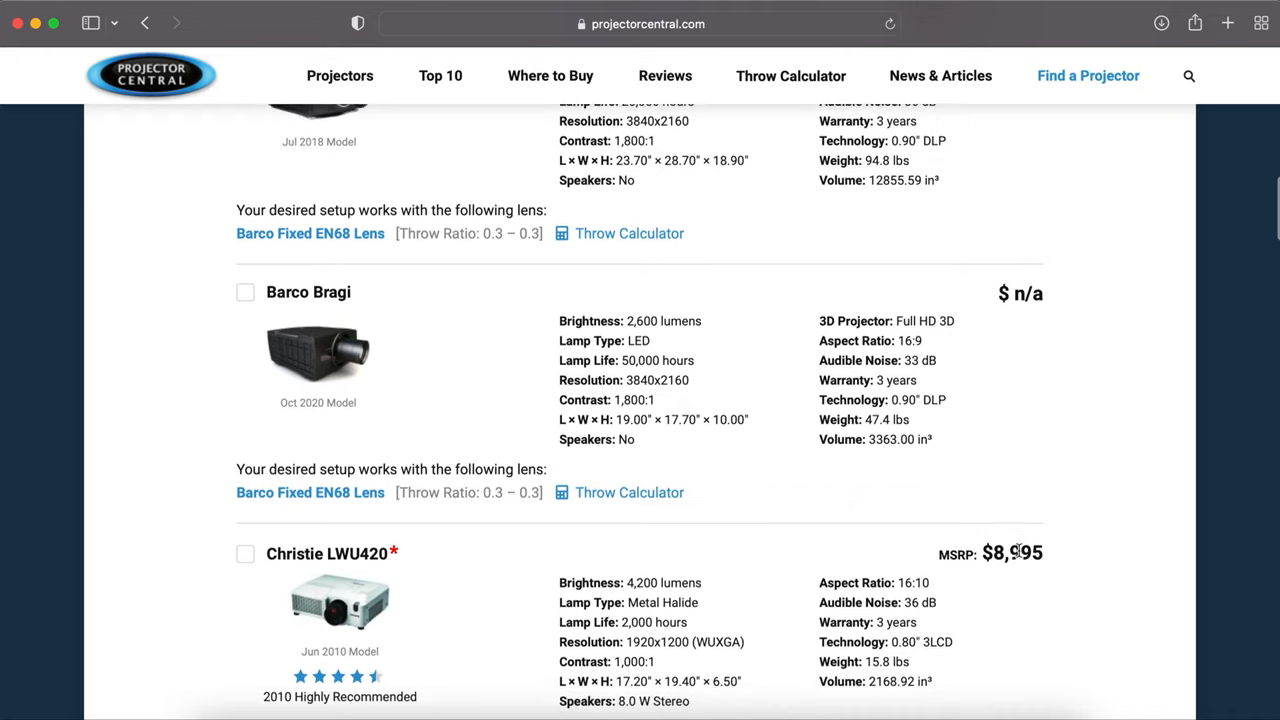
{"action": "scroll", "coordinate": [1020, 556], "scroll_direction": "down", "scroll_amount": 2}
{"action": "scroll", "coordinate": [1020, 557], "scroll_direction": "down", "scroll_amount": 1}
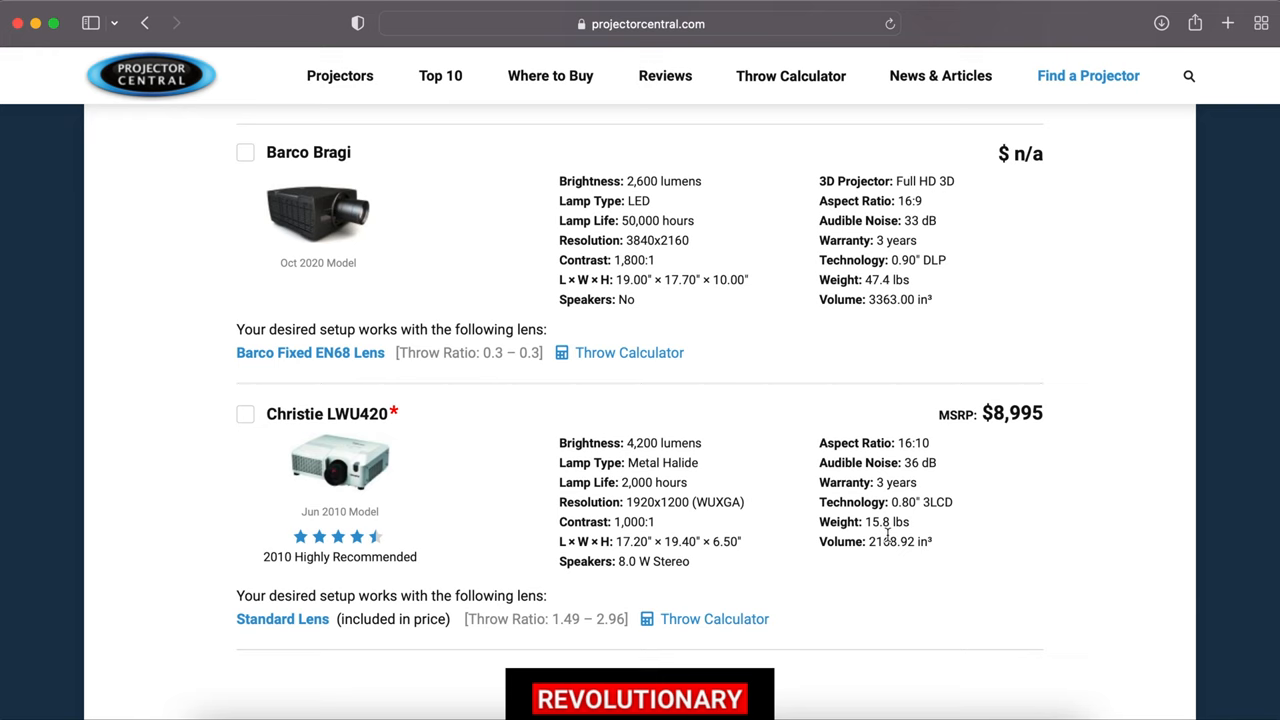
{"action": "scroll", "coordinate": [887, 535], "scroll_direction": "down", "scroll_amount": 1}
{"action": "scroll", "coordinate": [887, 535], "scroll_direction": "down", "scroll_amount": 3}
{"action": "scroll", "coordinate": [887, 535], "scroll_direction": "down", "scroll_amount": 1}
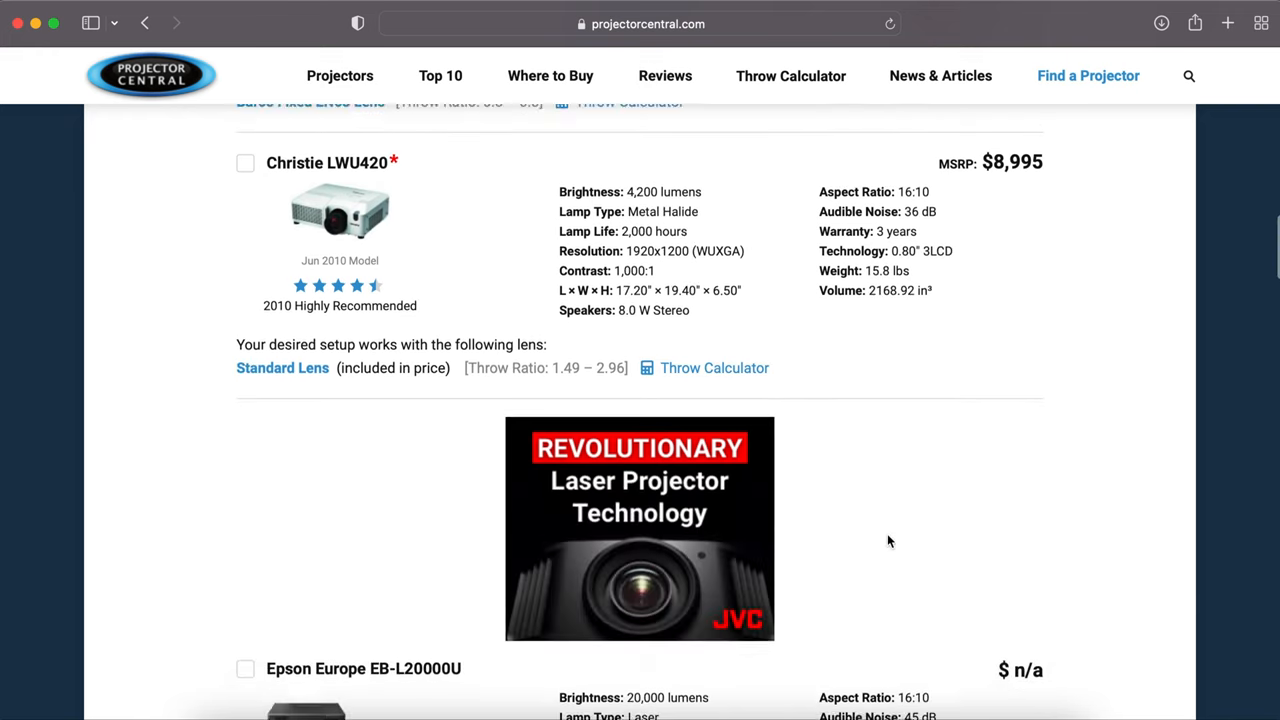
{"action": "scroll", "coordinate": [887, 535], "scroll_direction": "down", "scroll_amount": 1}
{"action": "scroll", "coordinate": [887, 541], "scroll_direction": "down", "scroll_amount": 3}
{"action": "scroll", "coordinate": [887, 541], "scroll_direction": "down", "scroll_amount": 1}
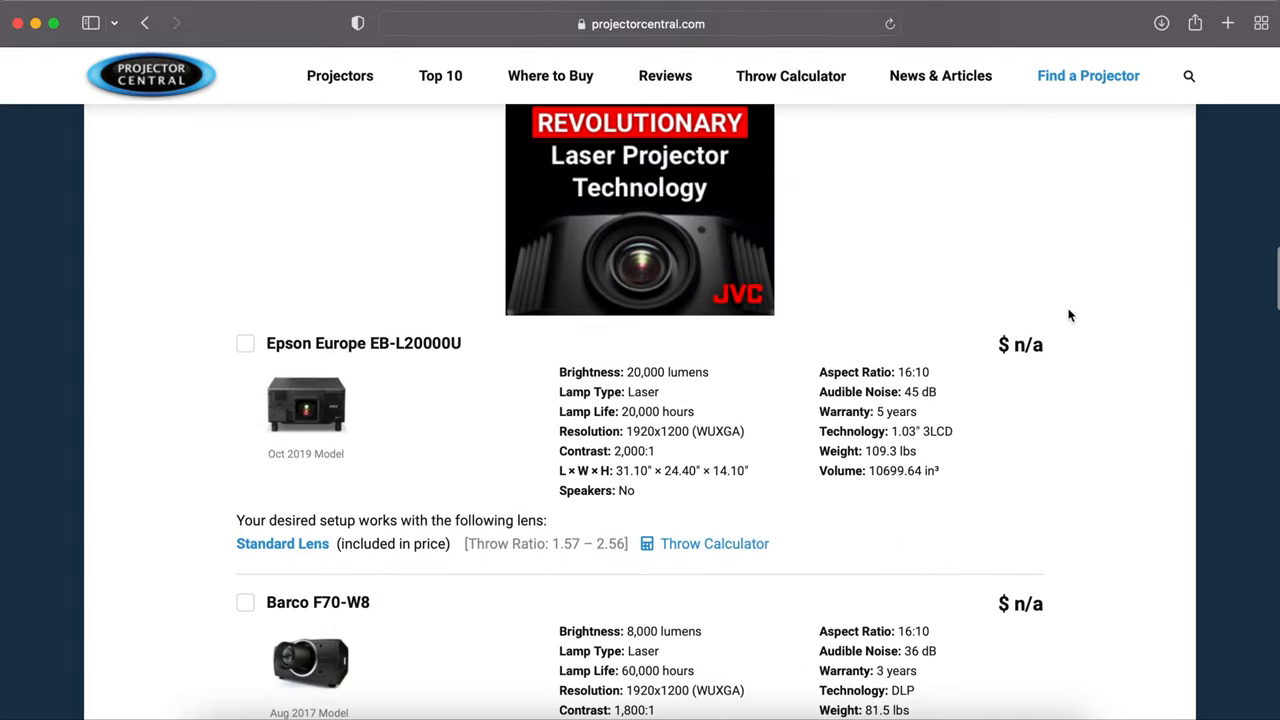
{"action": "scroll", "coordinate": [1020, 590], "scroll_direction": "down", "scroll_amount": 1}
{"action": "scroll", "coordinate": [1020, 594], "scroll_direction": "down", "scroll_amount": 3}
{"action": "scroll", "coordinate": [1020, 594], "scroll_direction": "down", "scroll_amount": 2}
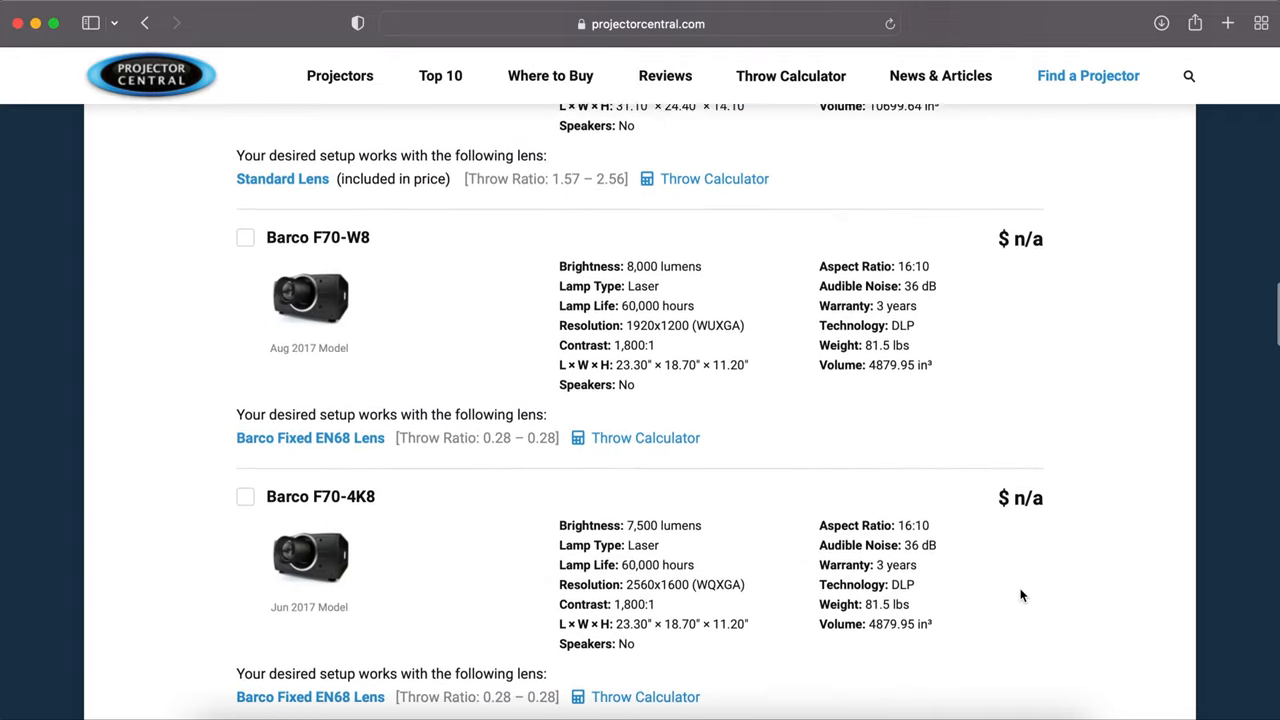
{"action": "scroll", "coordinate": [1021, 596], "scroll_direction": "down", "scroll_amount": 2}
{"action": "scroll", "coordinate": [1021, 596], "scroll_direction": "down", "scroll_amount": 2}
{"action": "scroll", "coordinate": [1021, 596], "scroll_direction": "down", "scroll_amount": 2}
{"action": "scroll", "coordinate": [1021, 596], "scroll_direction": "down", "scroll_amount": 1}
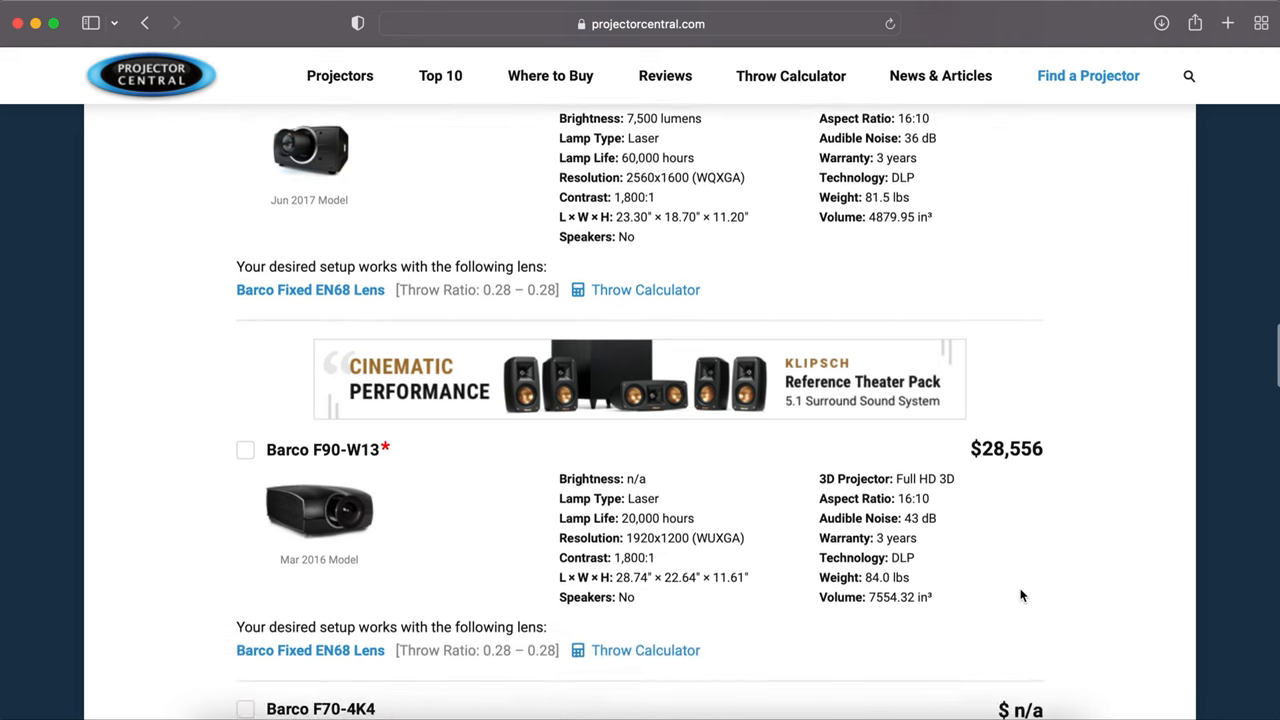
{"action": "scroll", "coordinate": [1021, 596], "scroll_direction": "down", "scroll_amount": 1}
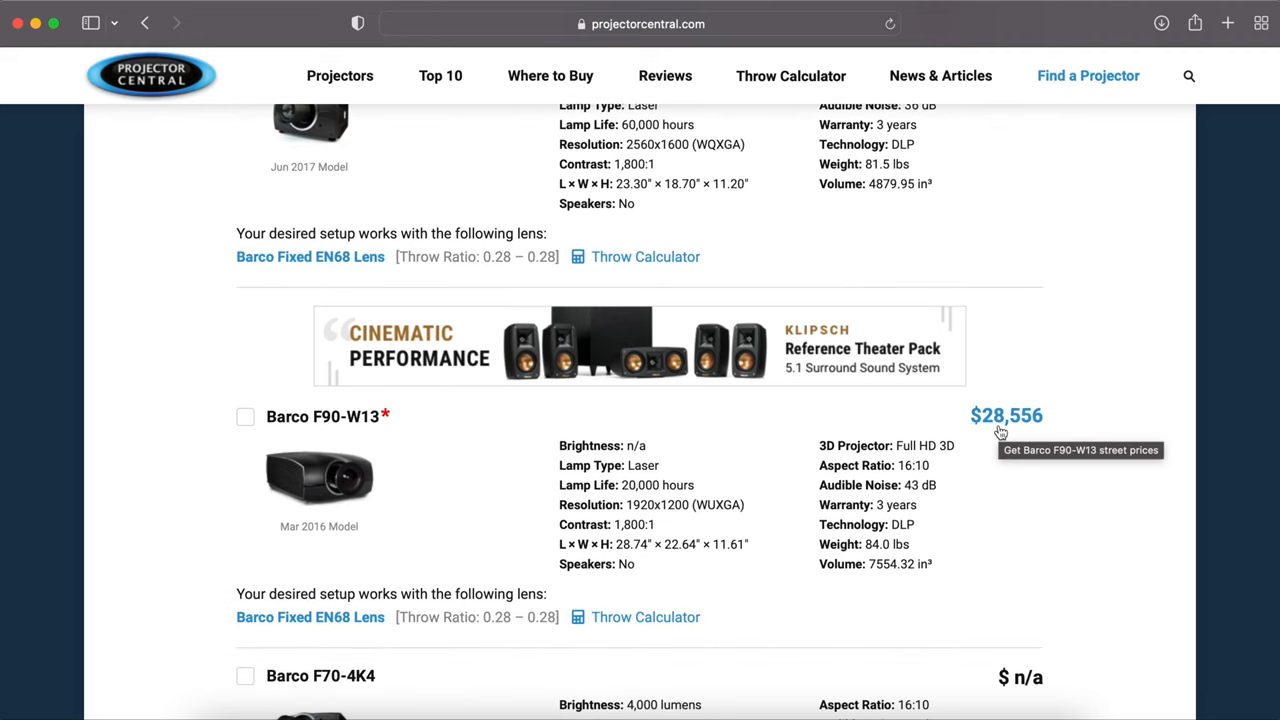
{"action": "scroll", "coordinate": [1000, 432], "scroll_direction": "down", "scroll_amount": 2}
{"action": "scroll", "coordinate": [1000, 432], "scroll_direction": "down", "scroll_amount": 5}
{"action": "scroll", "coordinate": [1000, 432], "scroll_direction": "down", "scroll_amount": 3}
{"action": "scroll", "coordinate": [1000, 432], "scroll_direction": "down", "scroll_amount": 2}
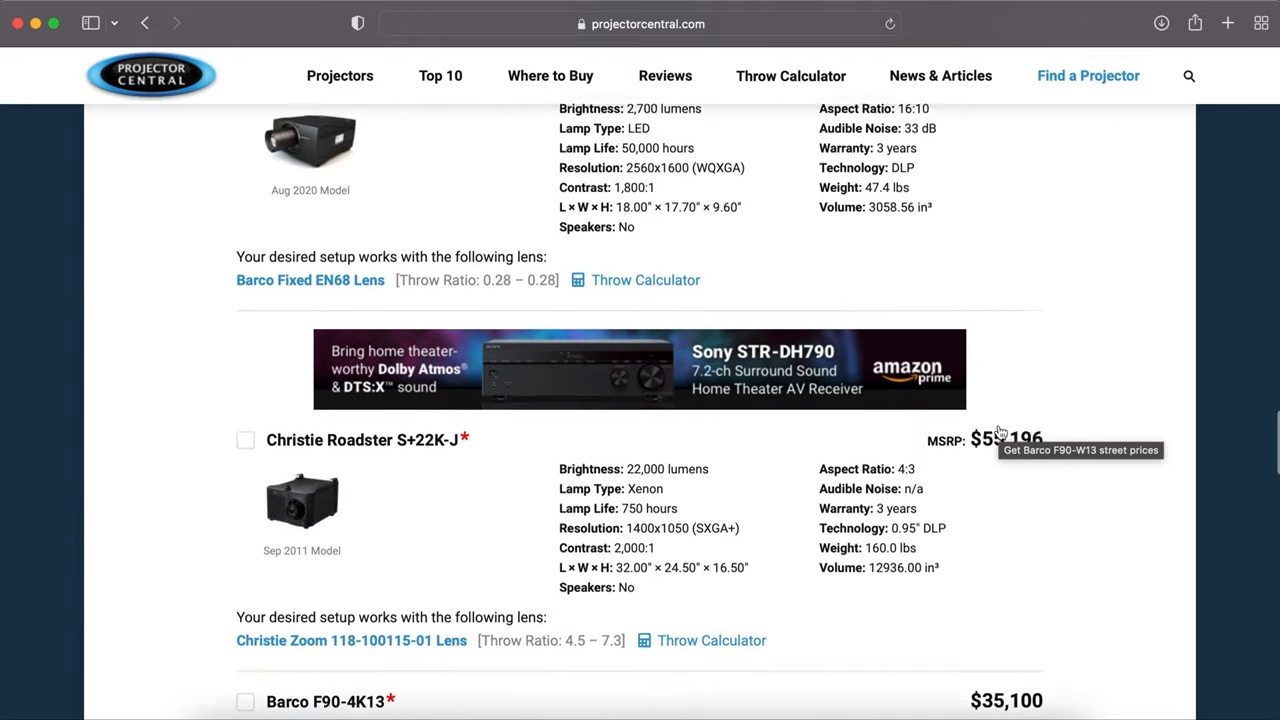
{"action": "scroll", "coordinate": [1000, 432], "scroll_direction": "down", "scroll_amount": 1}
{"action": "scroll", "coordinate": [1000, 432], "scroll_direction": "down", "scroll_amount": 1}
{"action": "scroll", "coordinate": [998, 432], "scroll_direction": "down", "scroll_amount": 1}
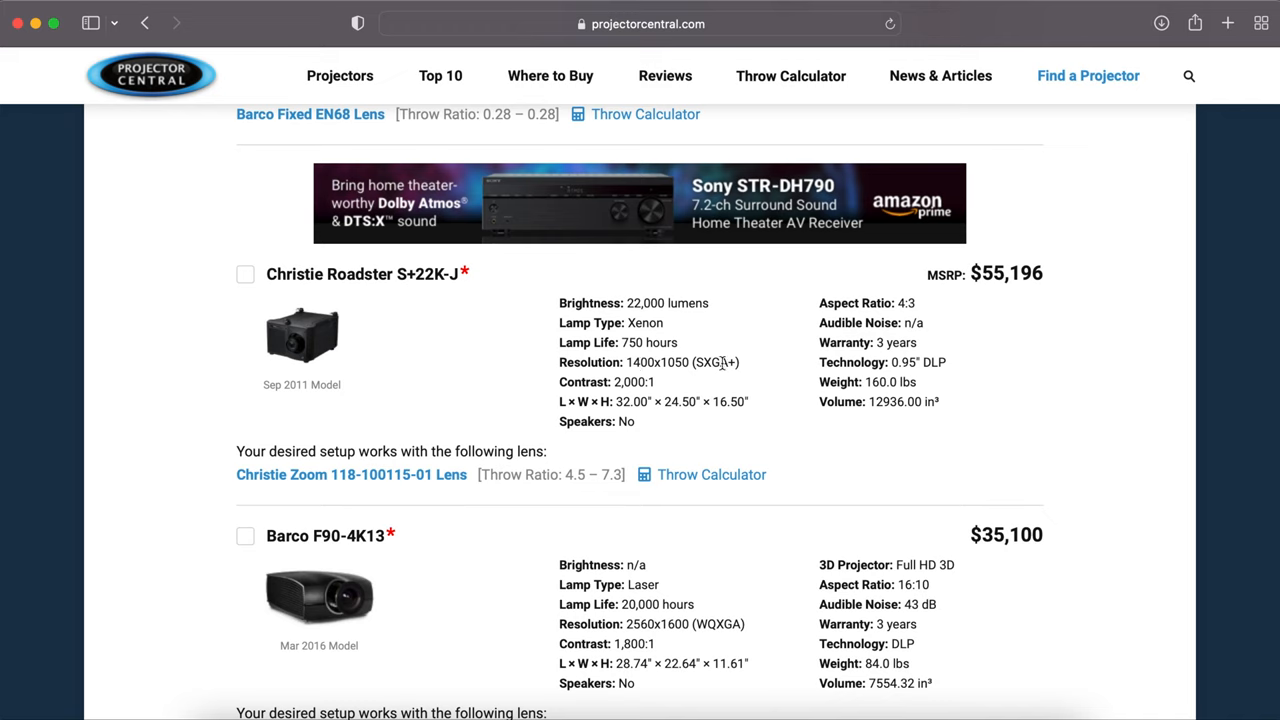
{"action": "scroll", "coordinate": [724, 362], "scroll_direction": "down", "scroll_amount": 3}
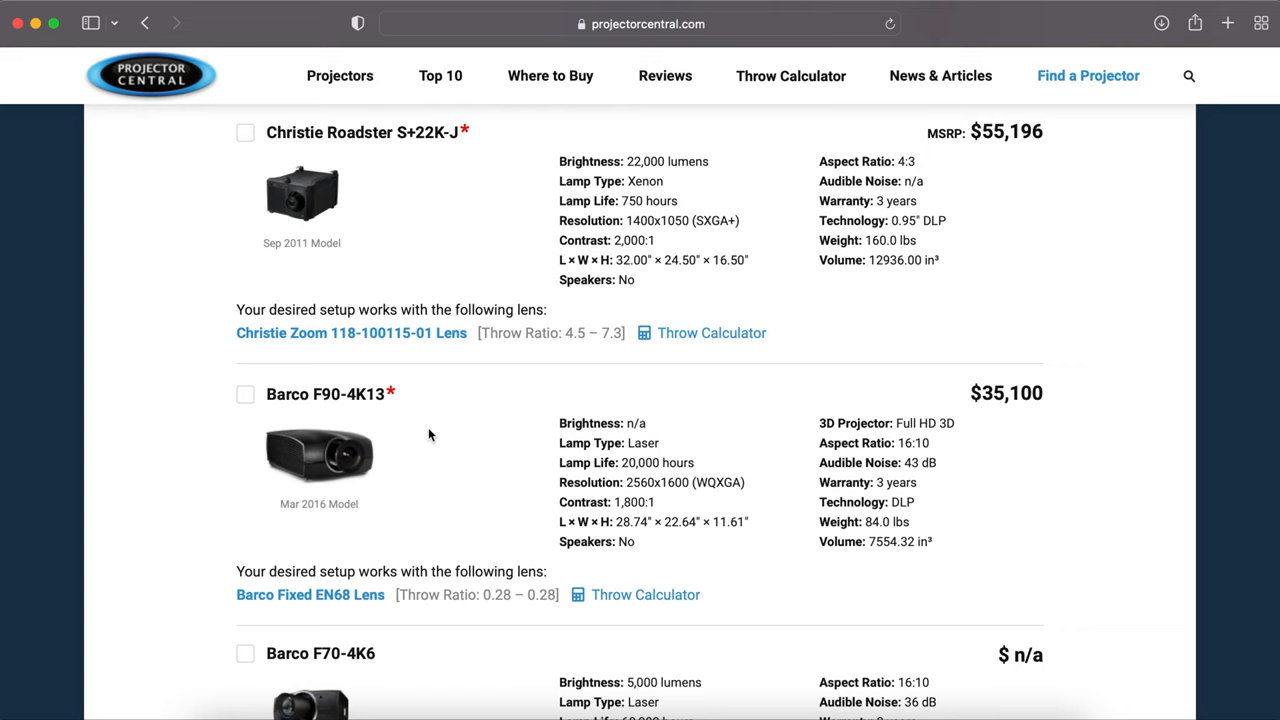
{"action": "scroll", "coordinate": [428, 430], "scroll_direction": "down", "scroll_amount": 2}
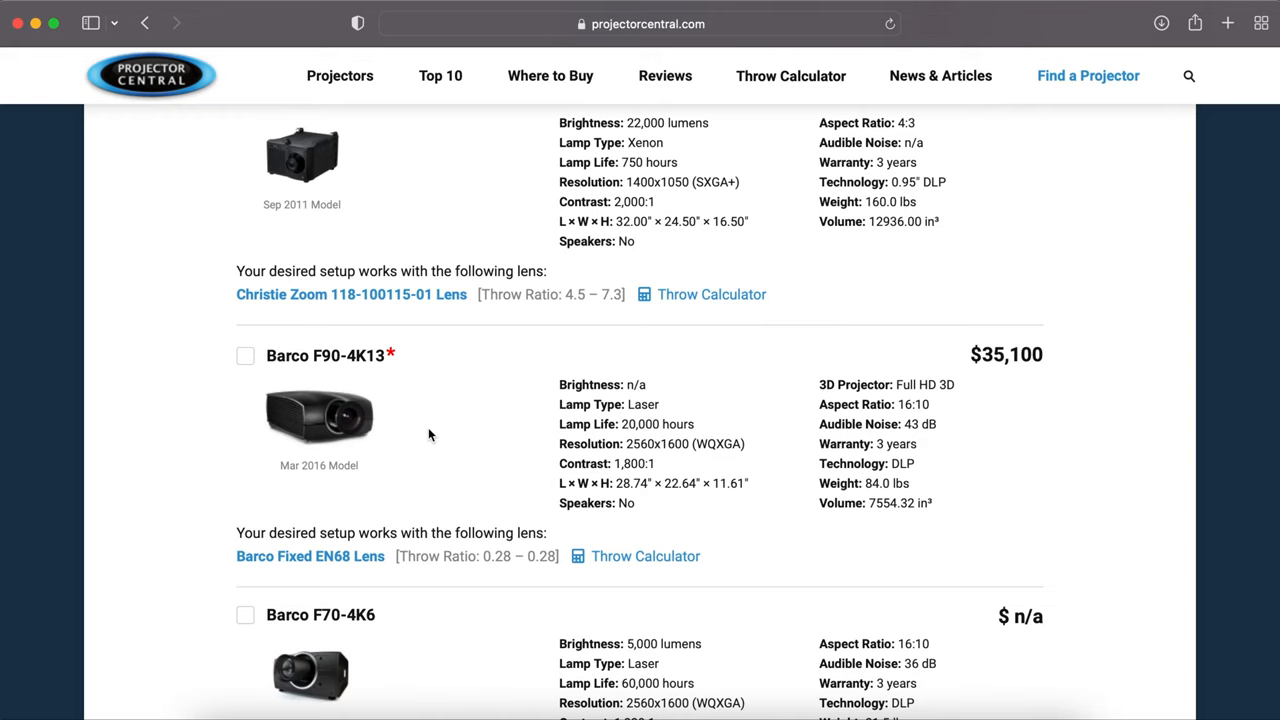
{"action": "scroll", "coordinate": [428, 428], "scroll_direction": "down", "scroll_amount": 10}
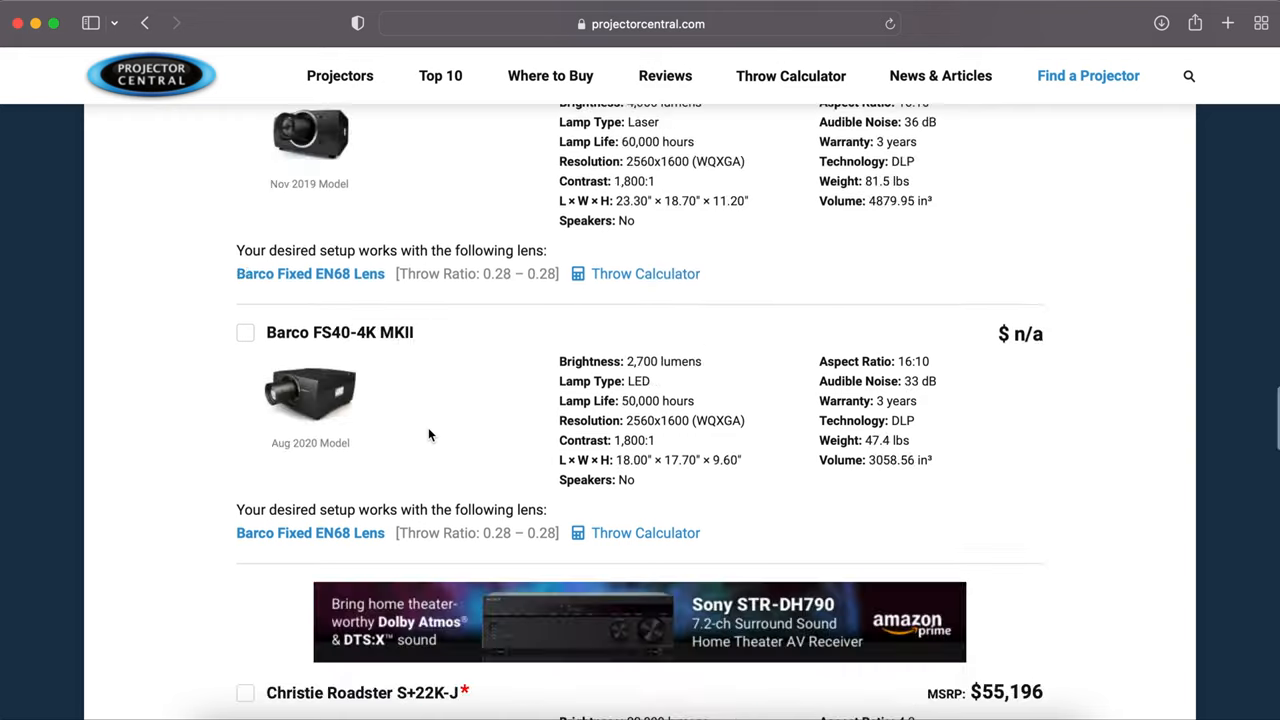
{"action": "scroll", "coordinate": [428, 434], "scroll_direction": "up", "scroll_amount": 2}
{"action": "scroll", "coordinate": [428, 434], "scroll_direction": "up", "scroll_amount": 2}
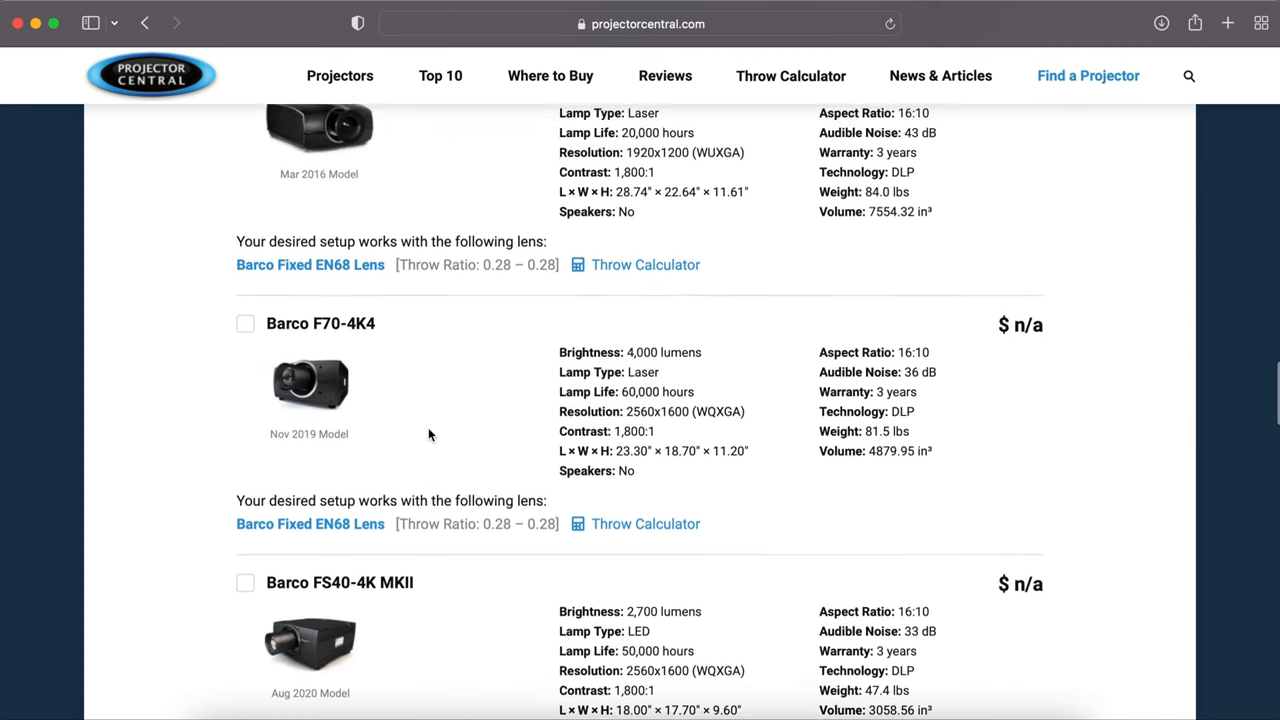
{"action": "scroll", "coordinate": [428, 434], "scroll_direction": "up", "scroll_amount": 6}
{"action": "scroll", "coordinate": [428, 434], "scroll_direction": "up", "scroll_amount": 6}
{"action": "scroll", "coordinate": [428, 434], "scroll_direction": "up", "scroll_amount": 2}
{"action": "scroll", "coordinate": [428, 434], "scroll_direction": "up", "scroll_amount": 5}
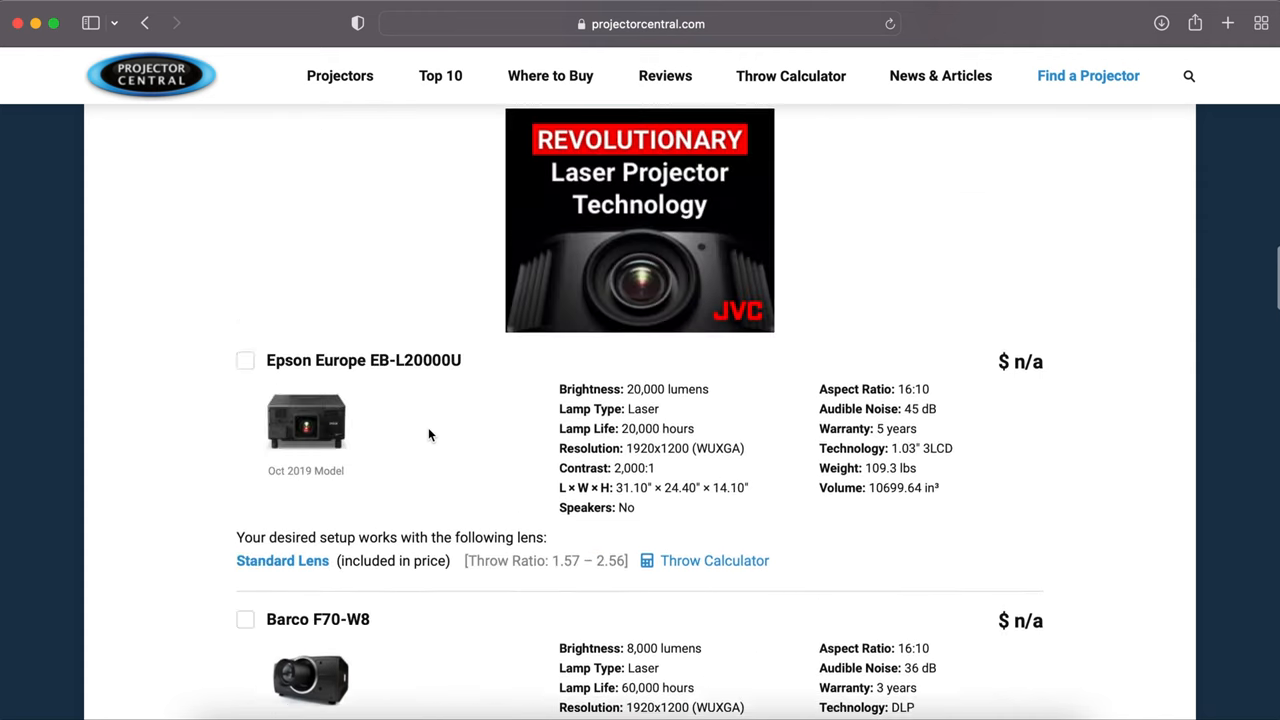
{"action": "scroll", "coordinate": [428, 434], "scroll_direction": "up", "scroll_amount": 4}
{"action": "scroll", "coordinate": [428, 434], "scroll_direction": "up", "scroll_amount": 8}
{"action": "scroll", "coordinate": [428, 434], "scroll_direction": "up", "scroll_amount": 2}
{"action": "scroll", "coordinate": [428, 434], "scroll_direction": "up", "scroll_amount": 5}
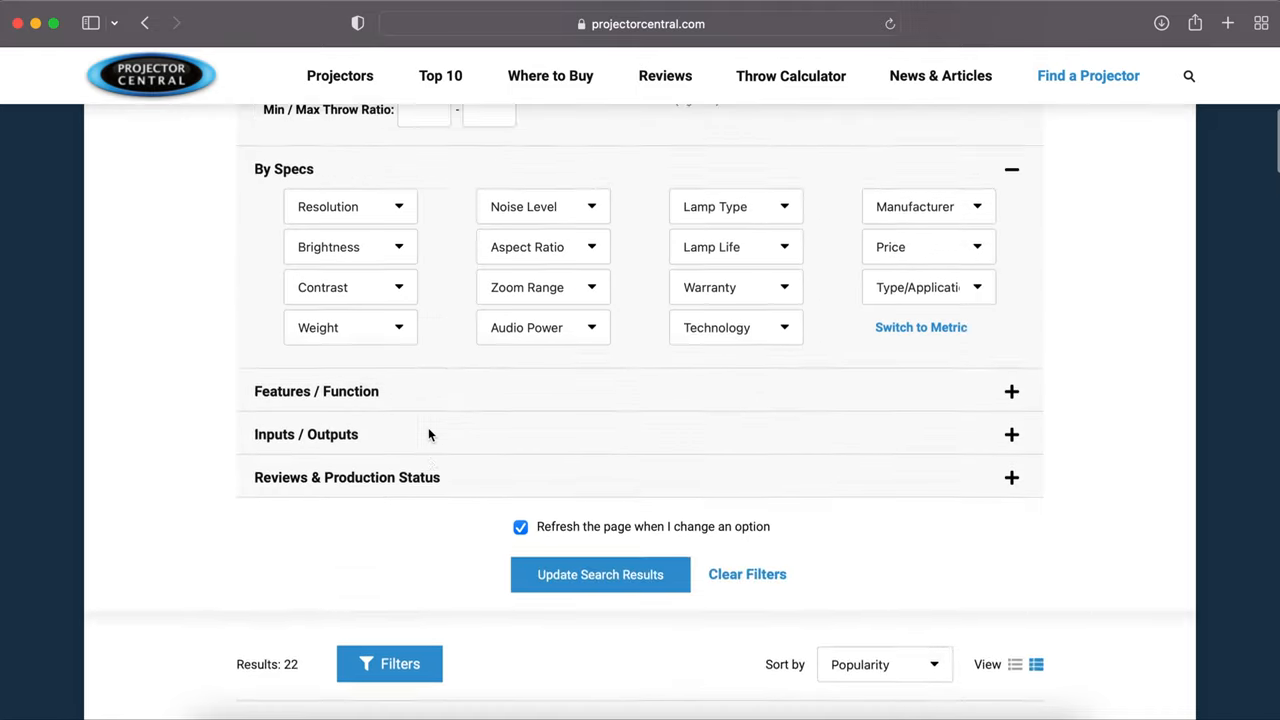
{"action": "scroll", "coordinate": [428, 434], "scroll_direction": "up", "scroll_amount": 10}
{"action": "scroll", "coordinate": [422, 434], "scroll_direction": "down", "scroll_amount": 1}
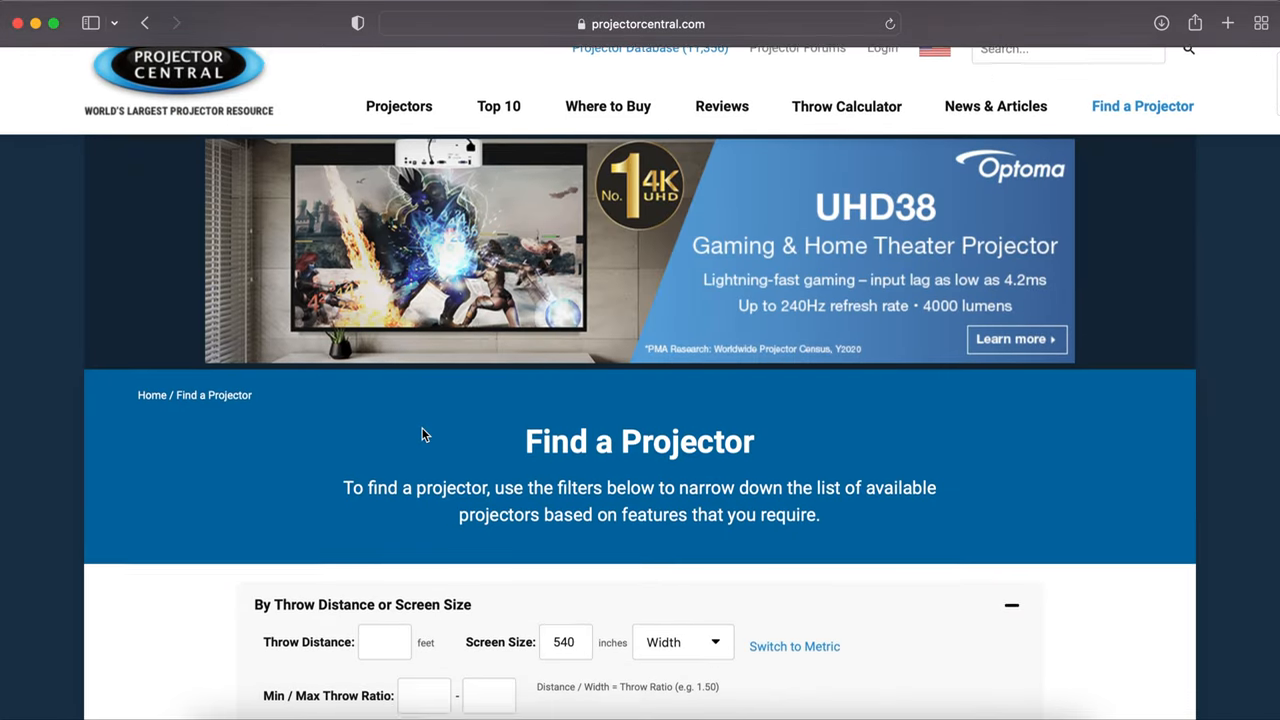
{"action": "scroll", "coordinate": [422, 434], "scroll_direction": "down", "scroll_amount": 2}
{"action": "scroll", "coordinate": [422, 434], "scroll_direction": "down", "scroll_amount": 2}
{"action": "scroll", "coordinate": [422, 434], "scroll_direction": "up", "scroll_amount": 1}
{"action": "scroll", "coordinate": [422, 434], "scroll_direction": "up", "scroll_amount": 2}
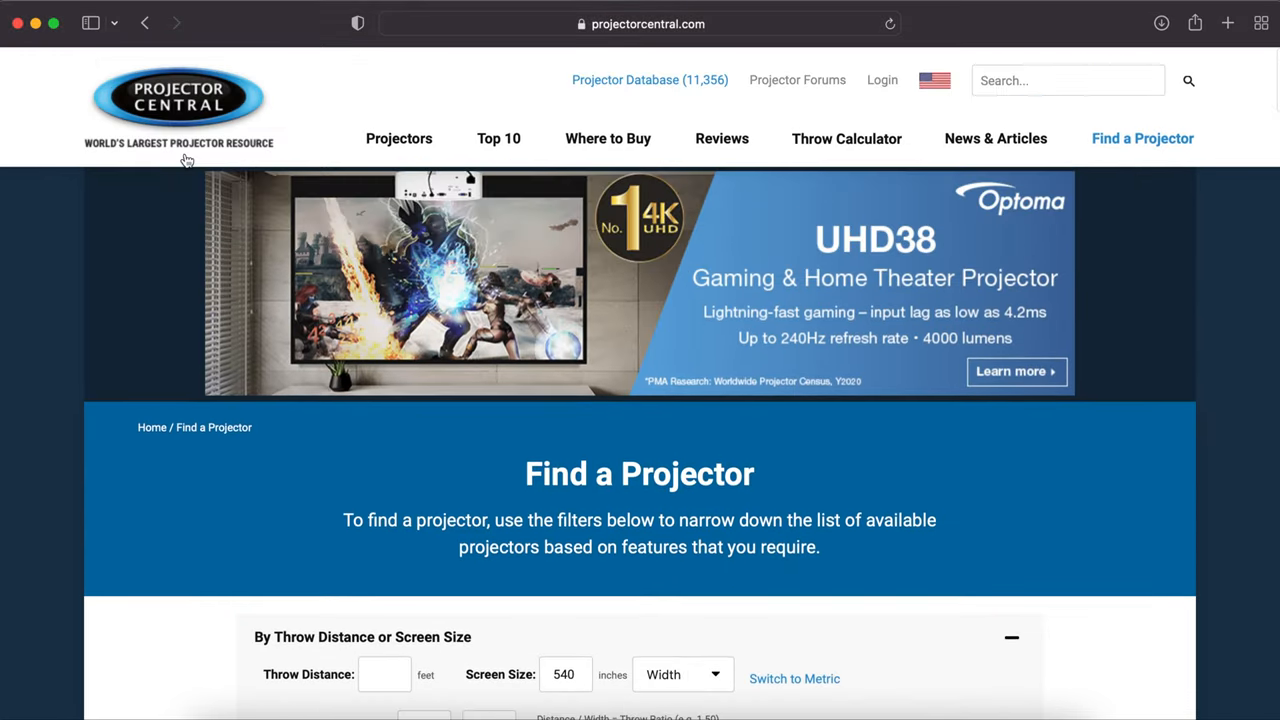
Step: Go back two pages to the projector-model throw distance calculator
{"action": "left_click", "coordinate": [148, 22]}
{"action": "left_click", "coordinate": [148, 22]}
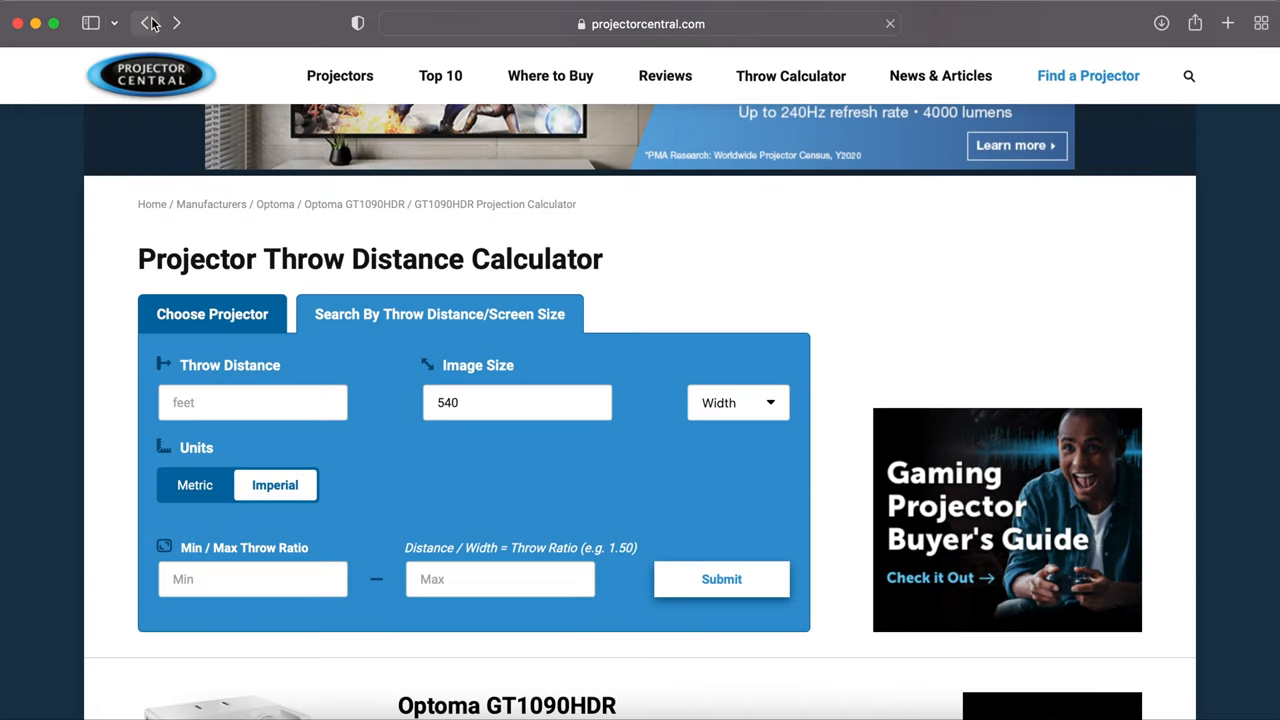
Step: Search 'optoma' and load the Optoma GT1090HDR calculator showing 8'-0" throw
{"action": "left_click", "coordinate": [354, 453]}
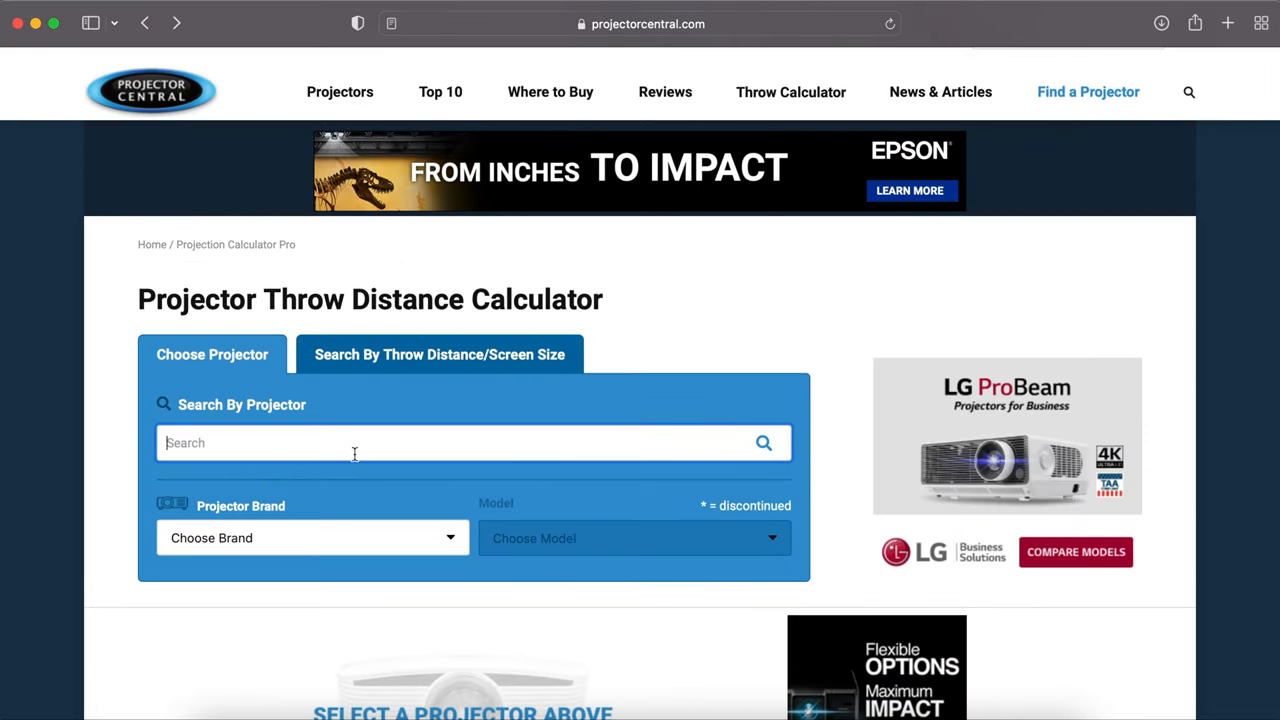
{"action": "type", "text": "ope"}
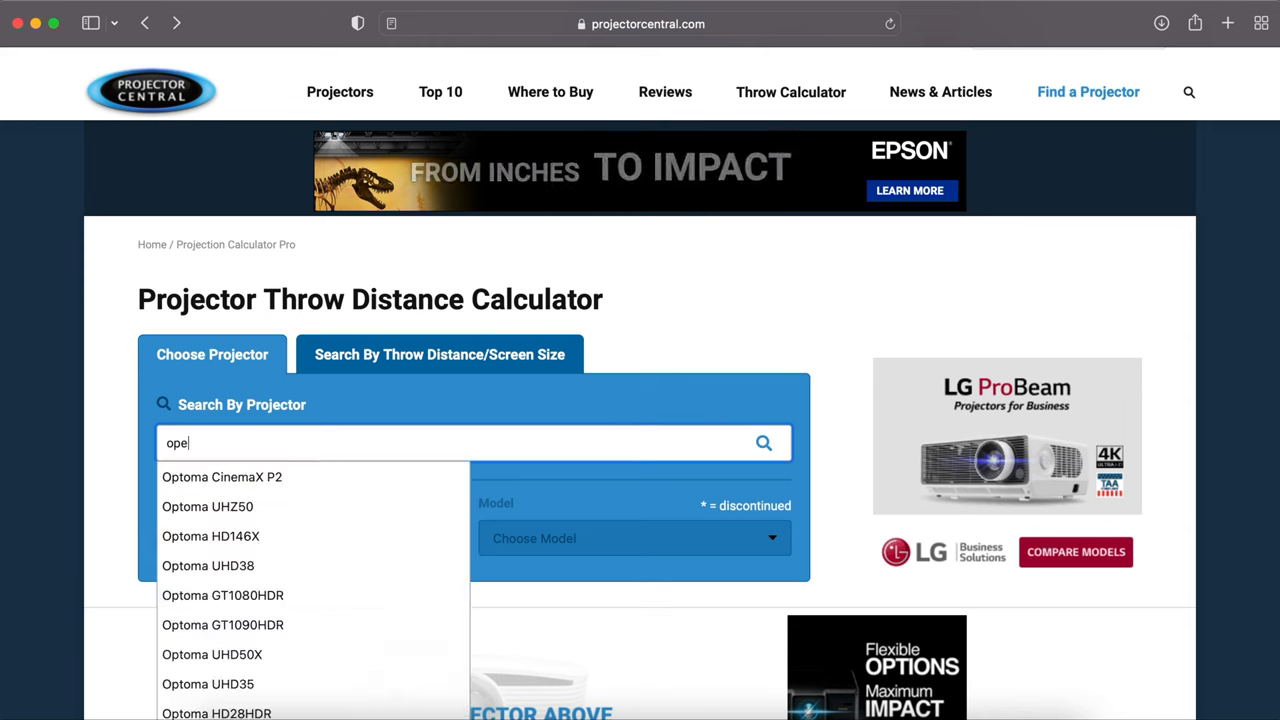
{"action": "type", "text": "r"}
{"action": "key", "text": "BackSpace"}
{"action": "key", "text": "BackSpace"}
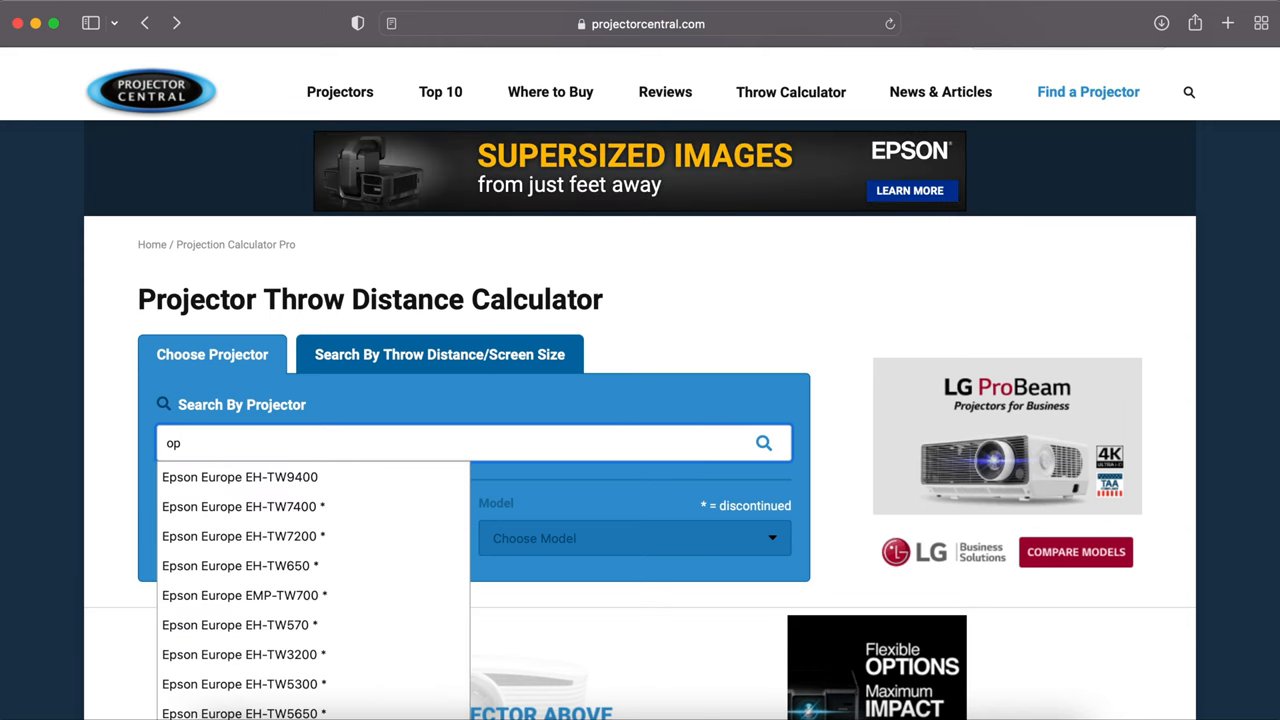
{"action": "type", "text": "toma"}
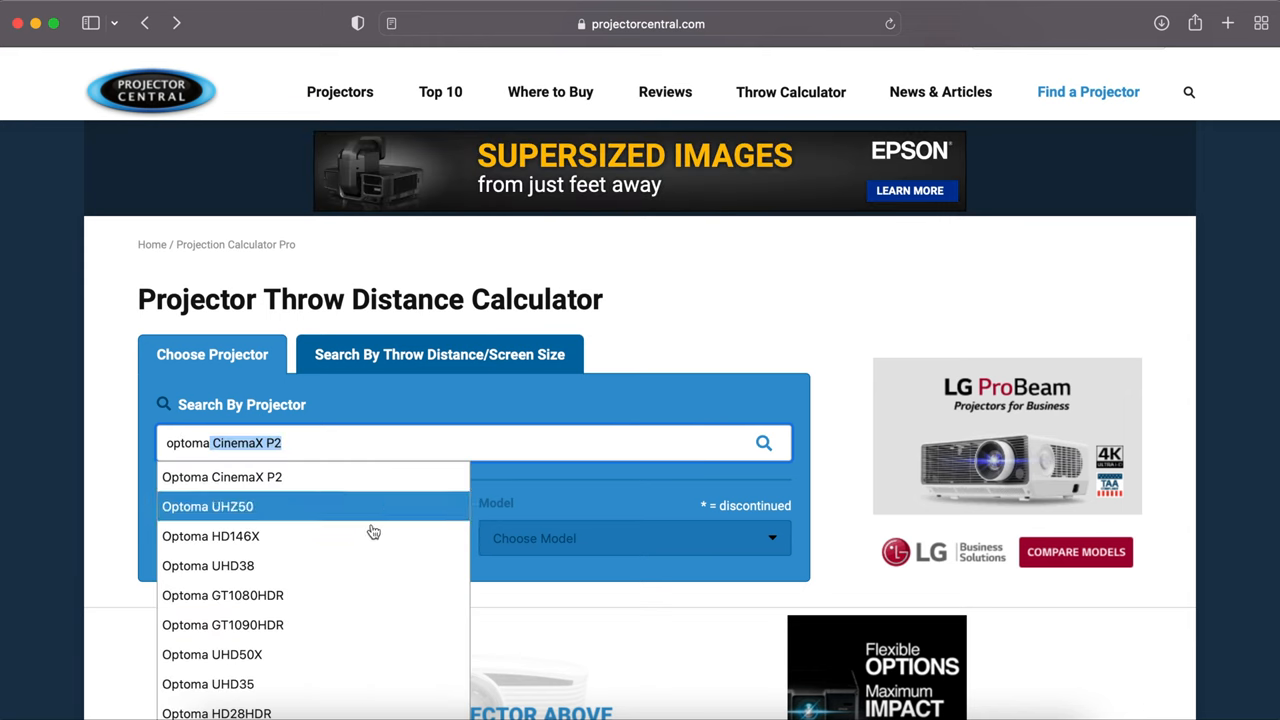
{"action": "left_click", "coordinate": [351, 627]}
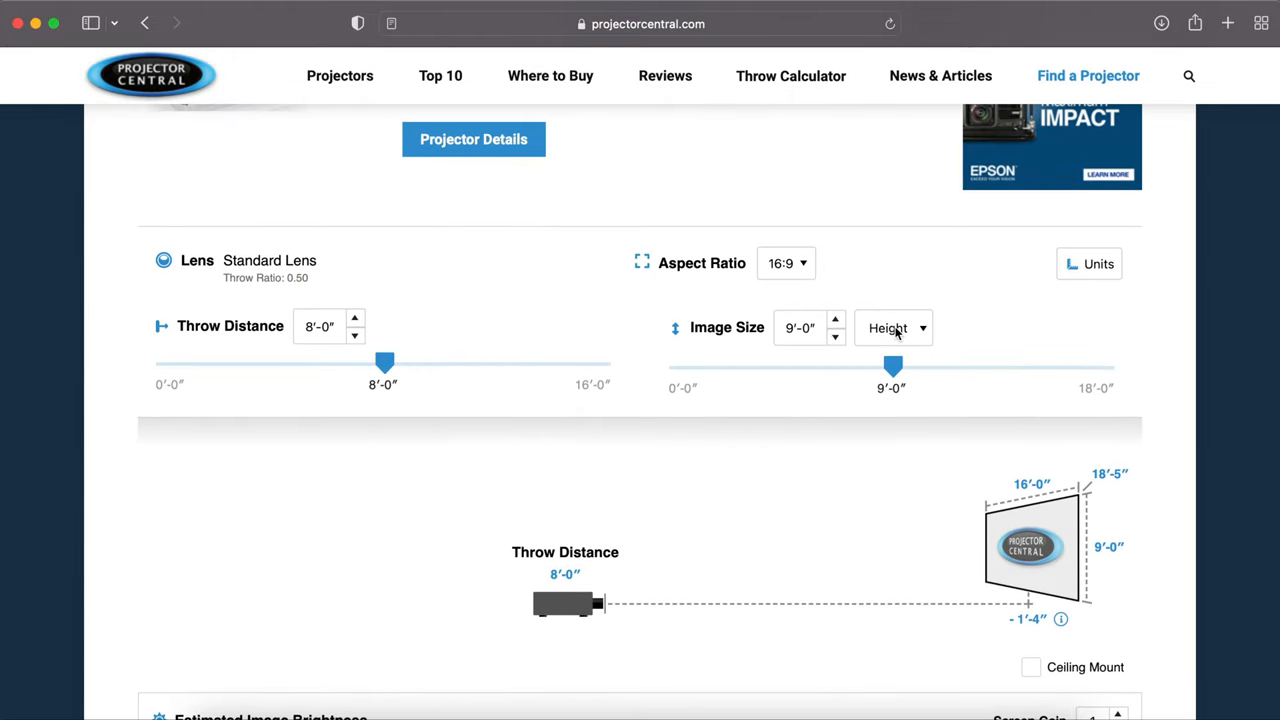
Step: Size the image by a 45'-0" width, giving 25'-4" height and 22'-6" throw
{"action": "triple_click", "coordinate": [807, 328]}
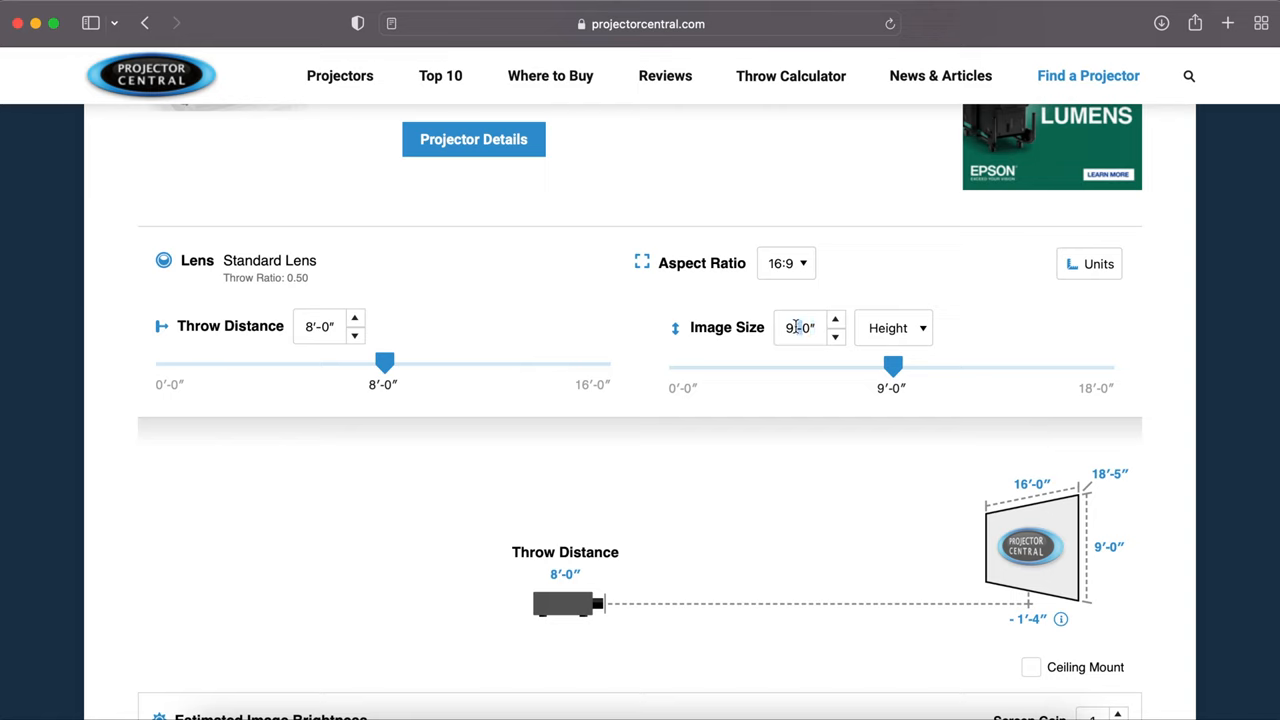
{"action": "type", "text": "45"}
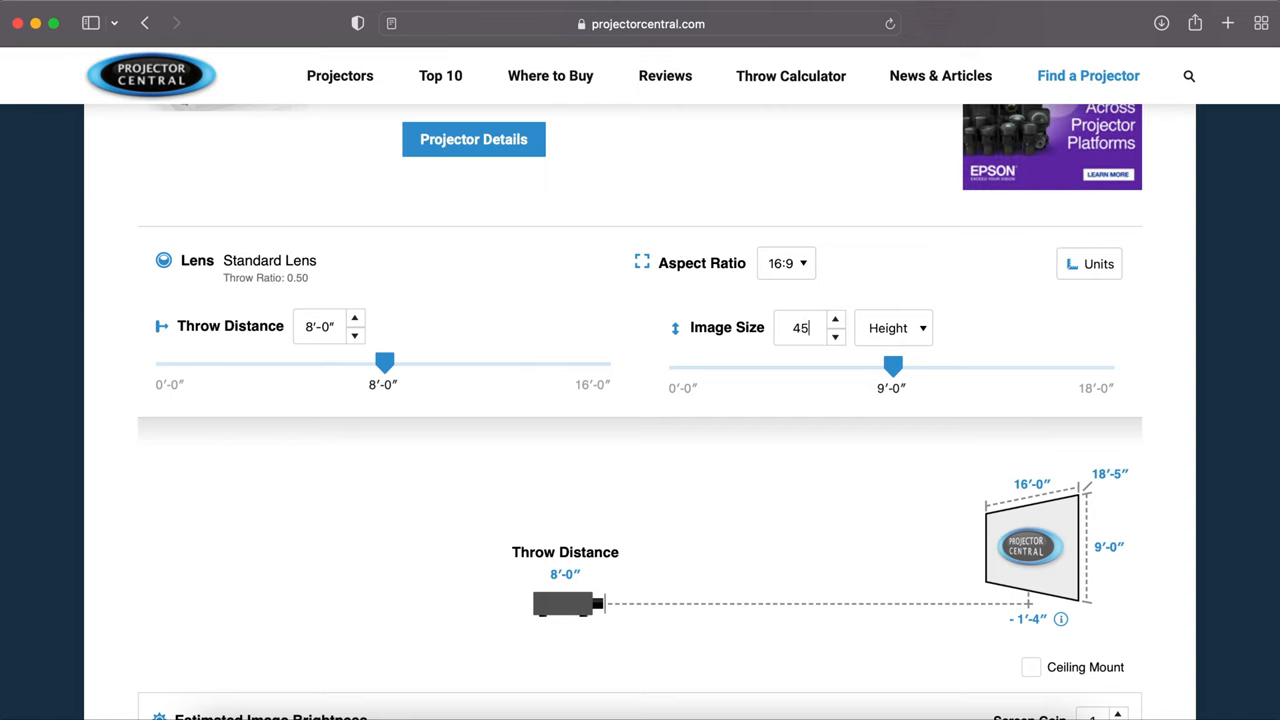
{"action": "key", "text": "Return"}
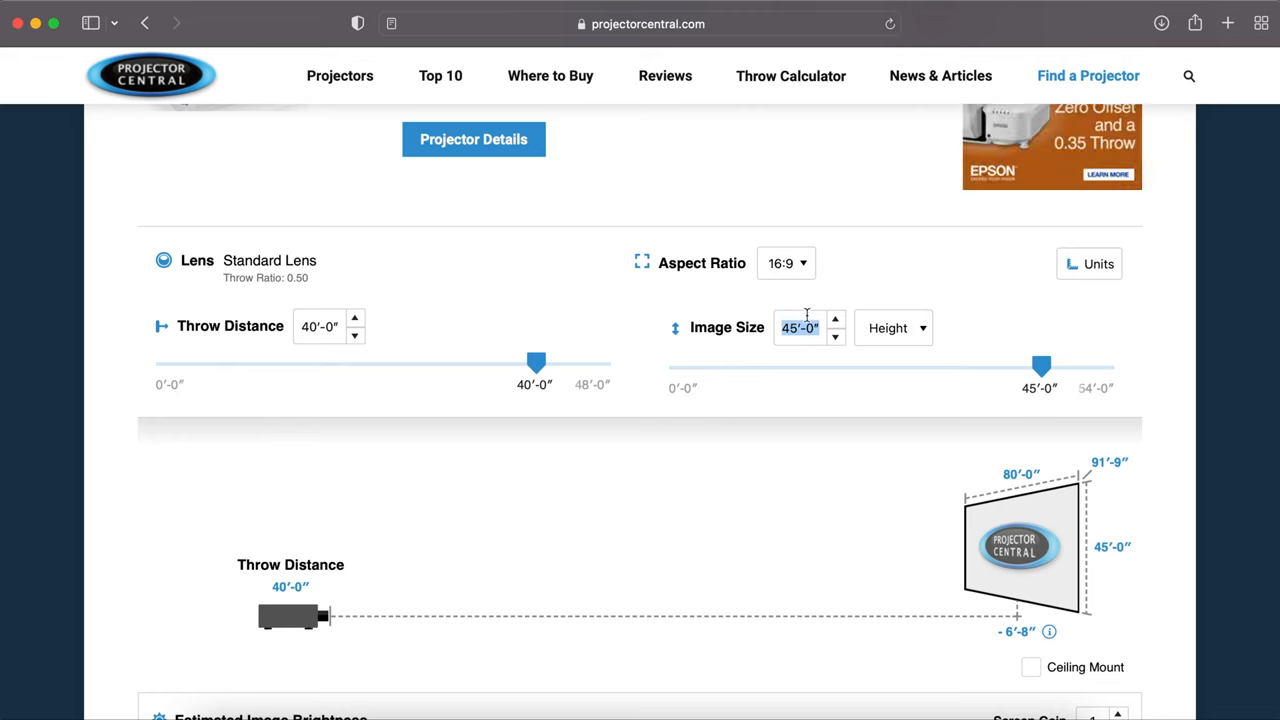
{"action": "left_click", "coordinate": [893, 330]}
{"action": "left_click", "coordinate": [895, 273]}
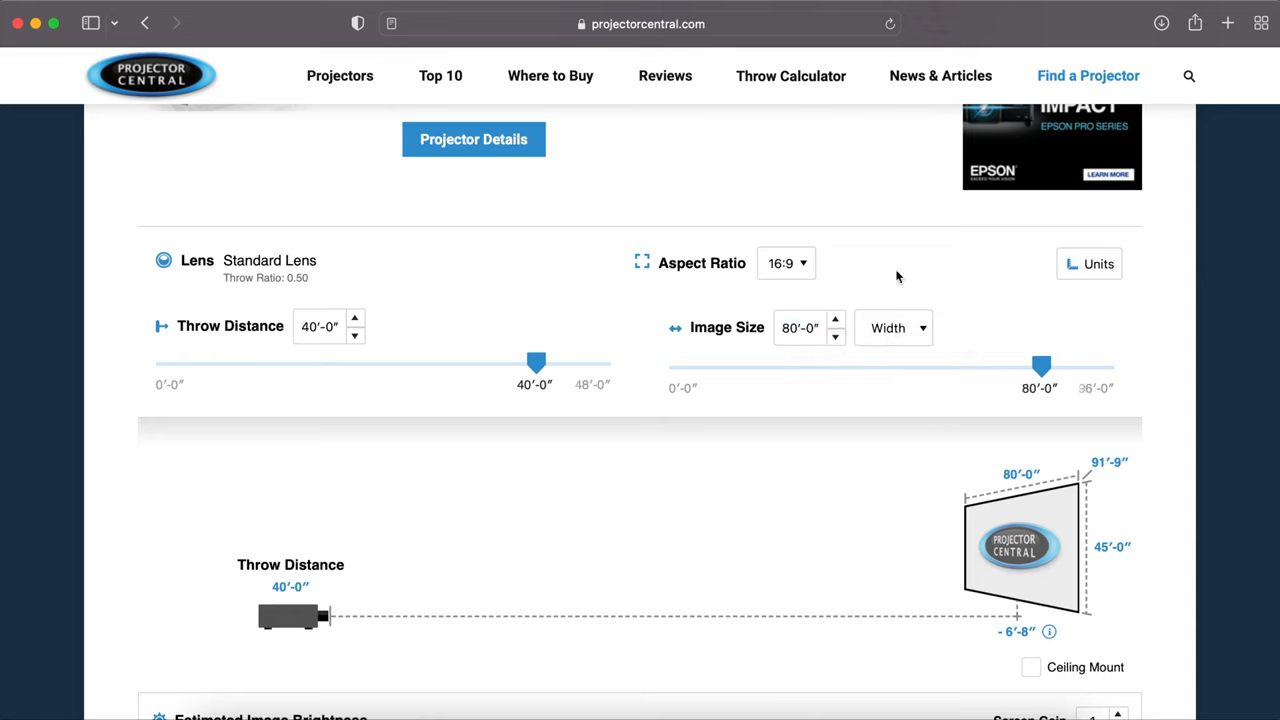
{"action": "left_click", "coordinate": [796, 330]}
{"action": "type", "text": "45"}
{"action": "key", "text": "Return"}
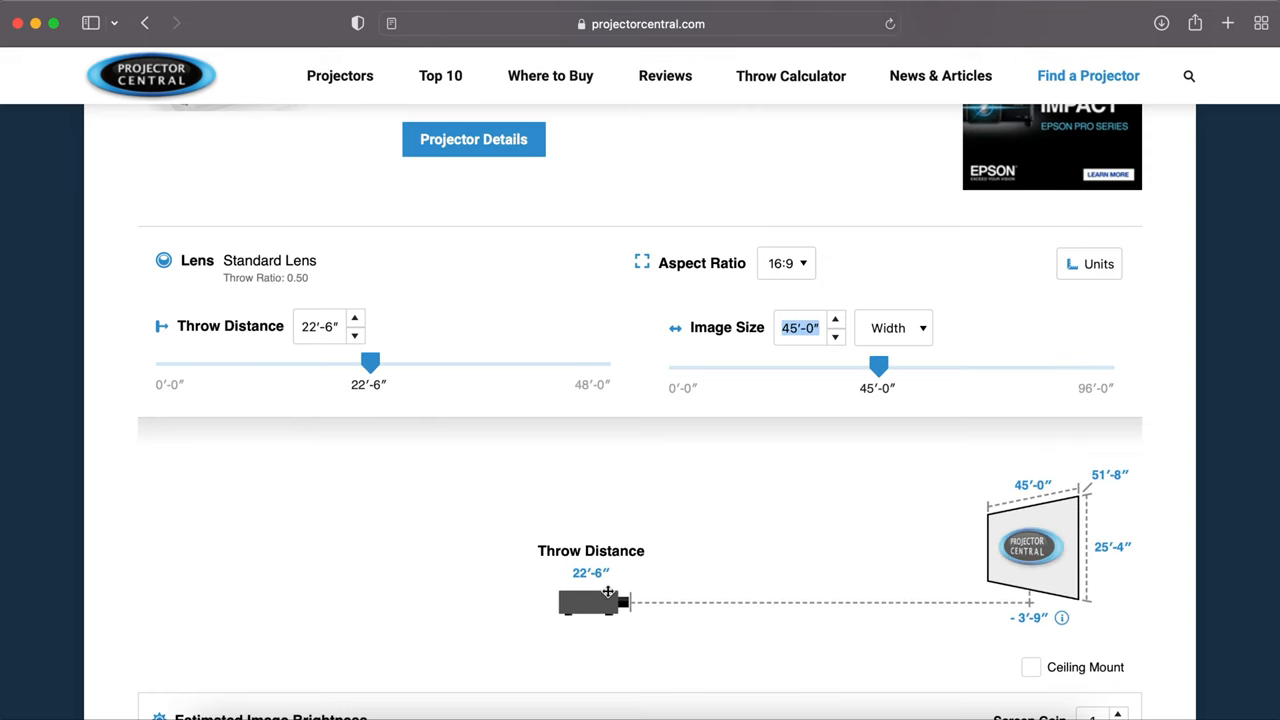
{"action": "scroll", "coordinate": [668, 588], "scroll_direction": "down", "scroll_amount": 1}
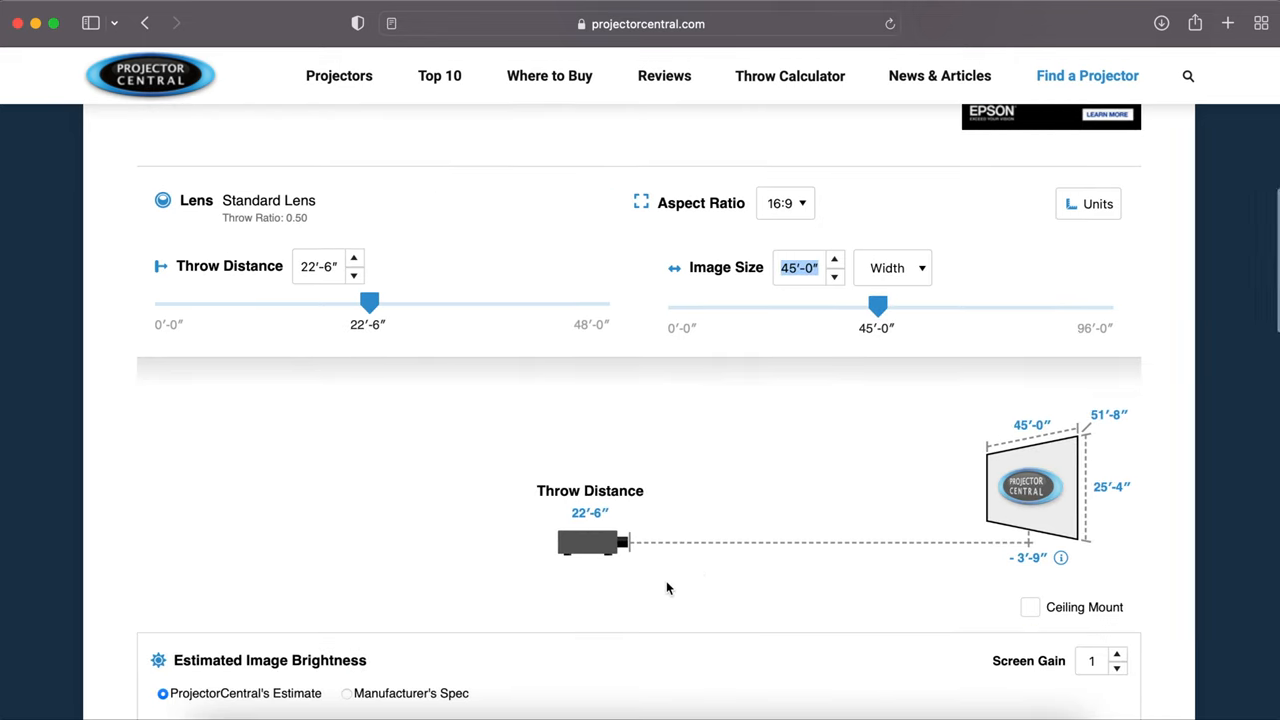